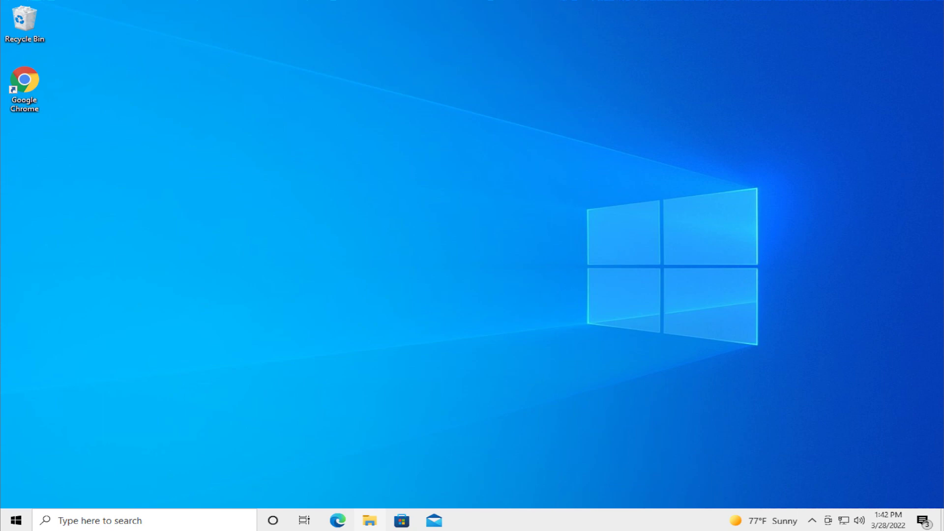
- Open Google Chrome and load the Google home page
click(16, 521)
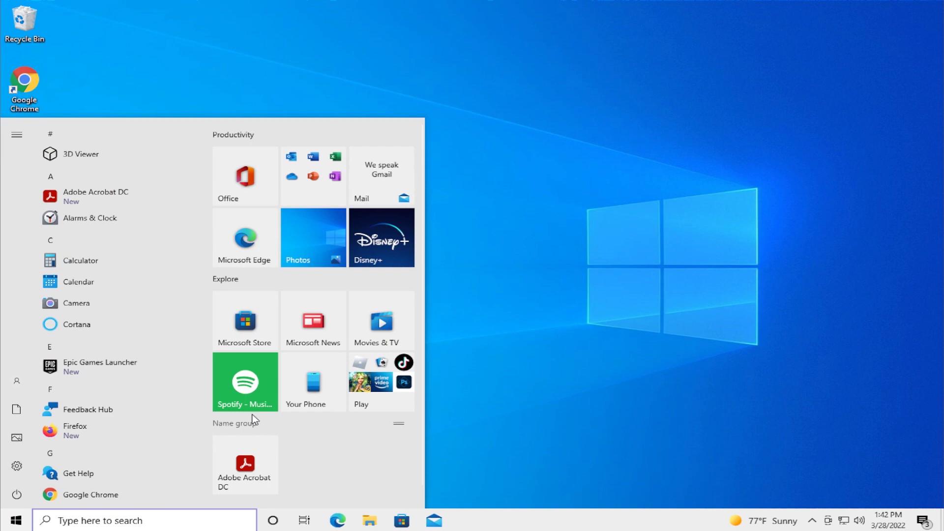
scroll(133, 362, down, 3)
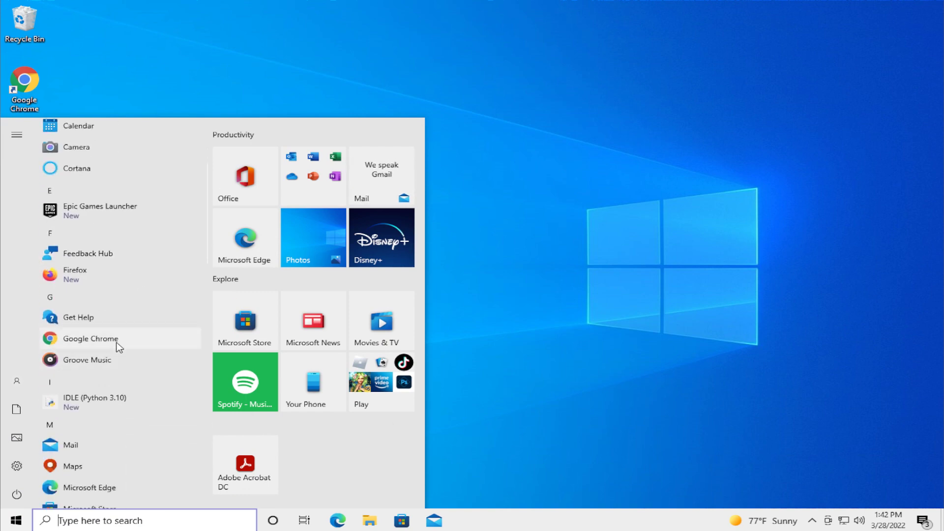
click(117, 344)
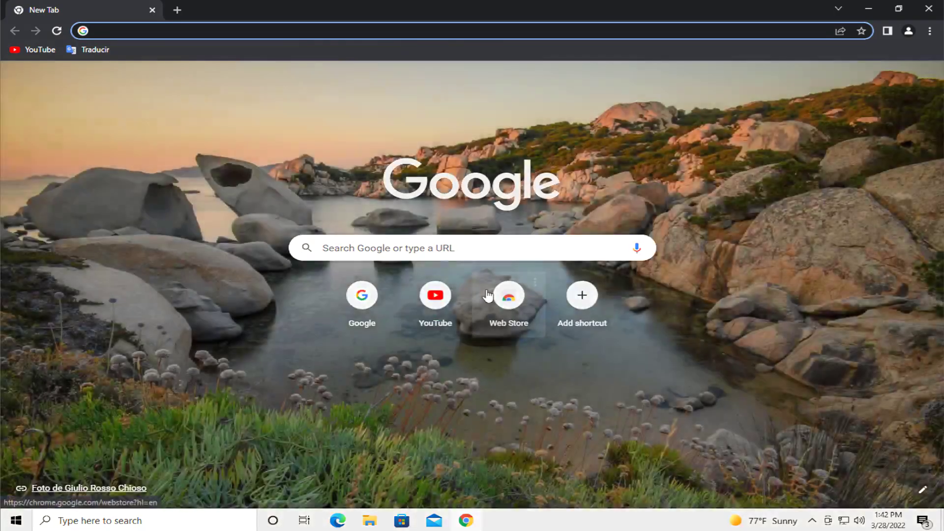
text(google)
key(Return)
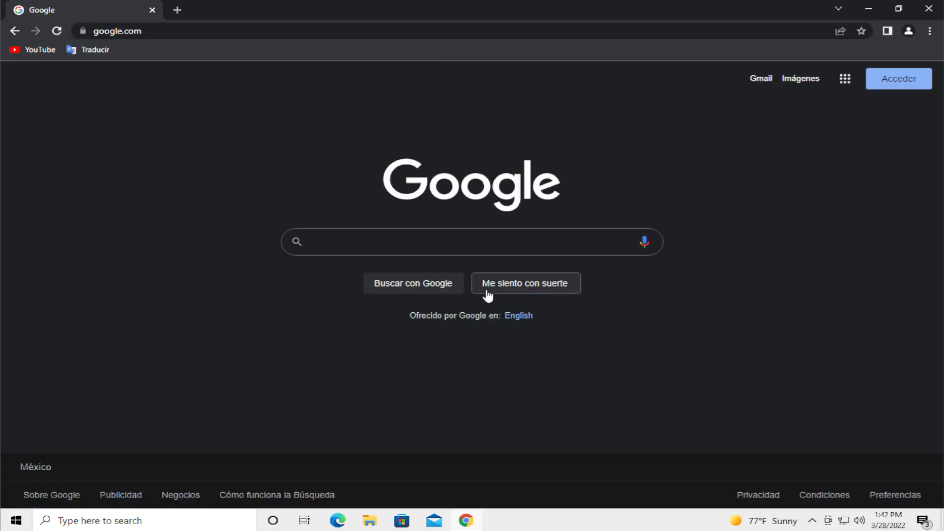
- Search Google for "vcruntime dll donwload"
text(vcruntim)
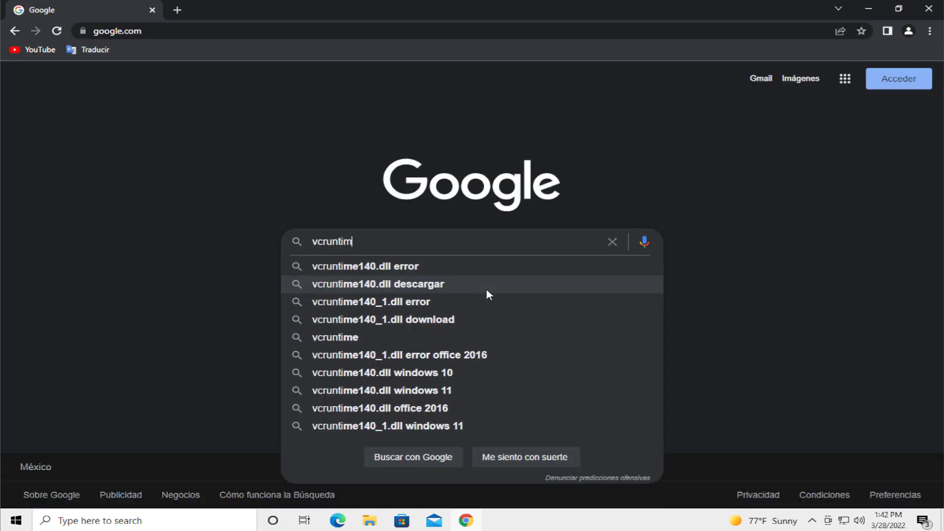
text(e dll)
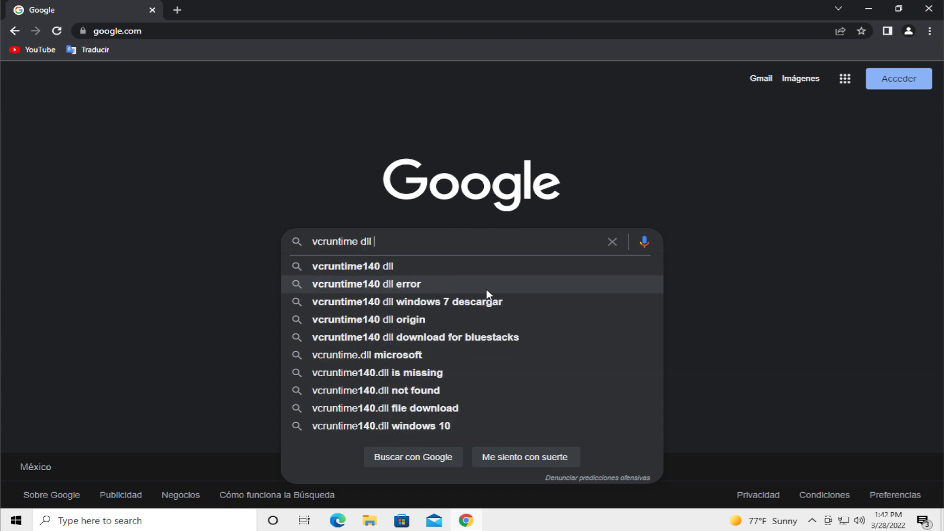
text( donwload)
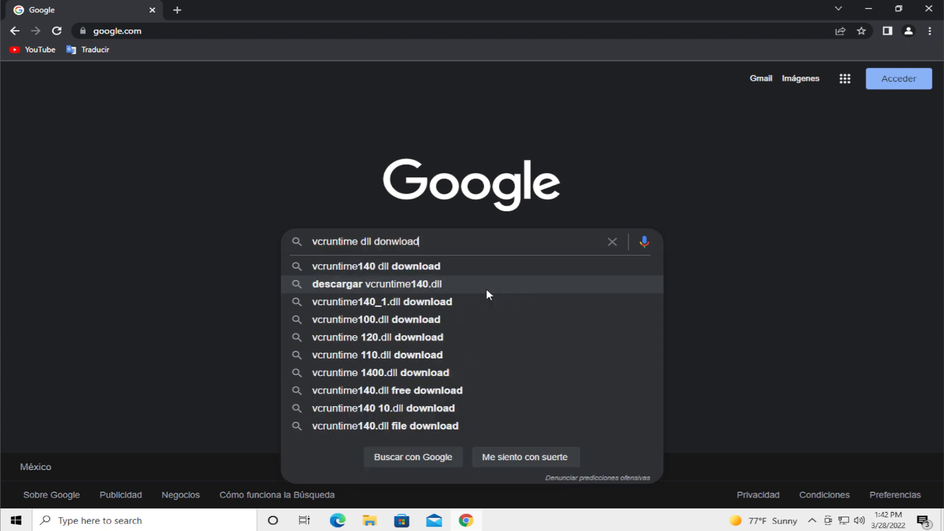
key(Return)
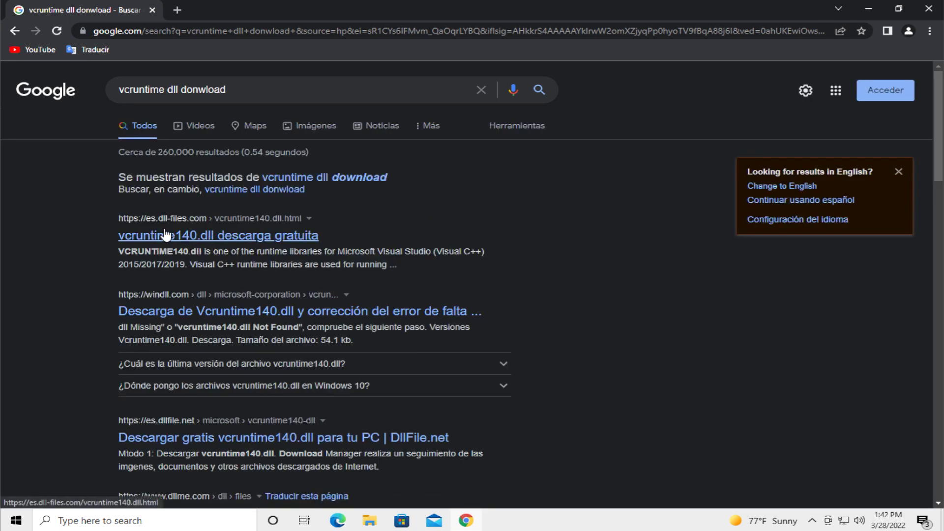
- Open the es.dll-files.com result for vcruntime140.dll and find the list of downloadable file versions
click(202, 240)
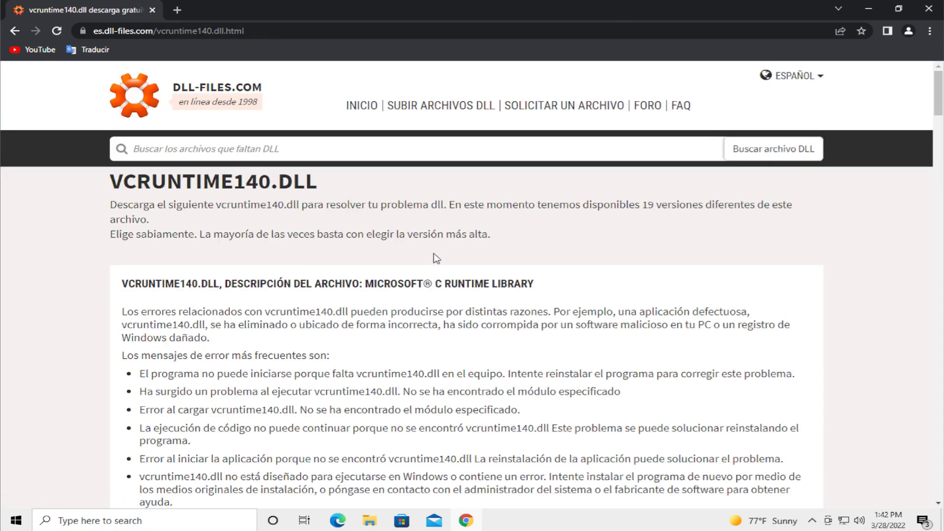
scroll(472, 285, down, 2)
scroll(472, 283, down, 2)
scroll(472, 283, up, 2)
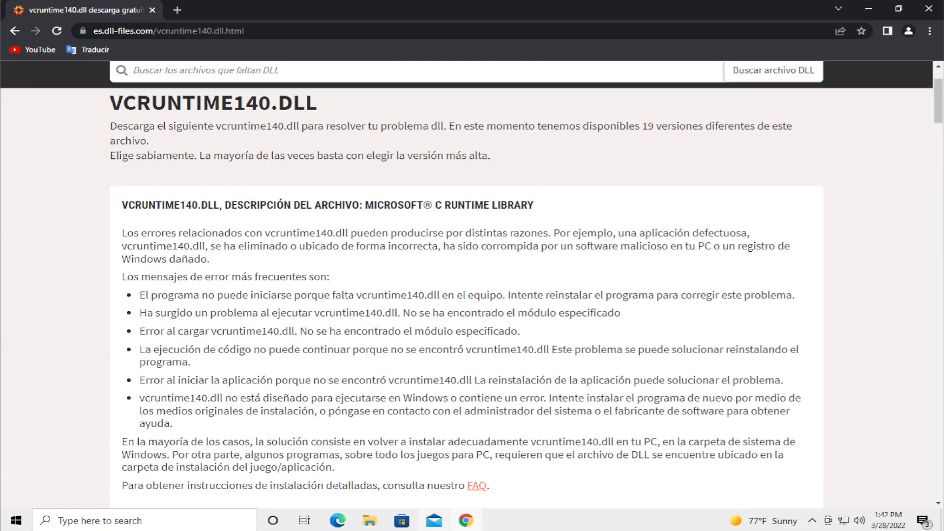
mouse_move(466, 520)
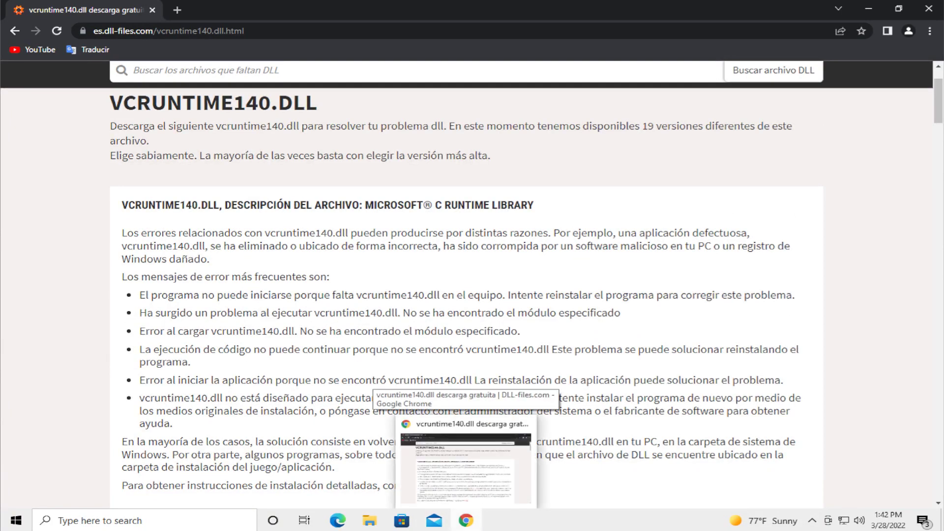
scroll(570, 248, down, 7)
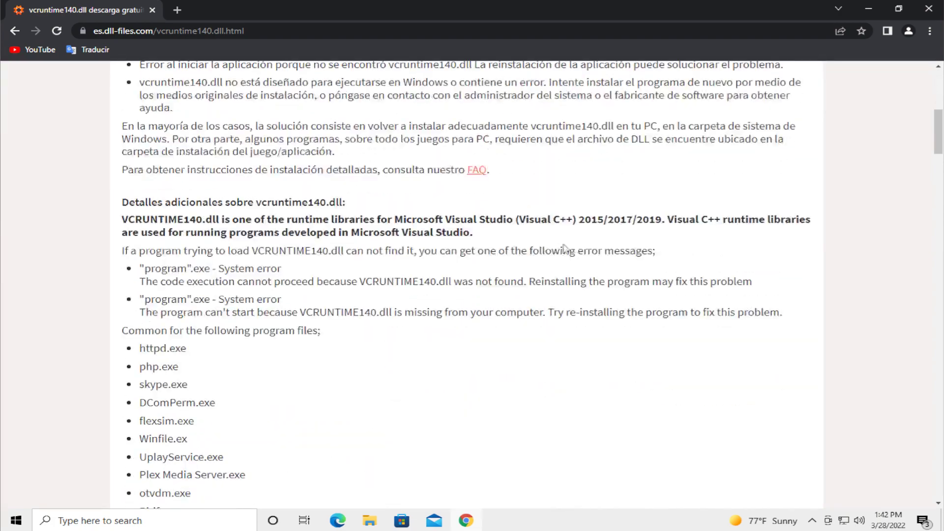
scroll(571, 247, down, 15)
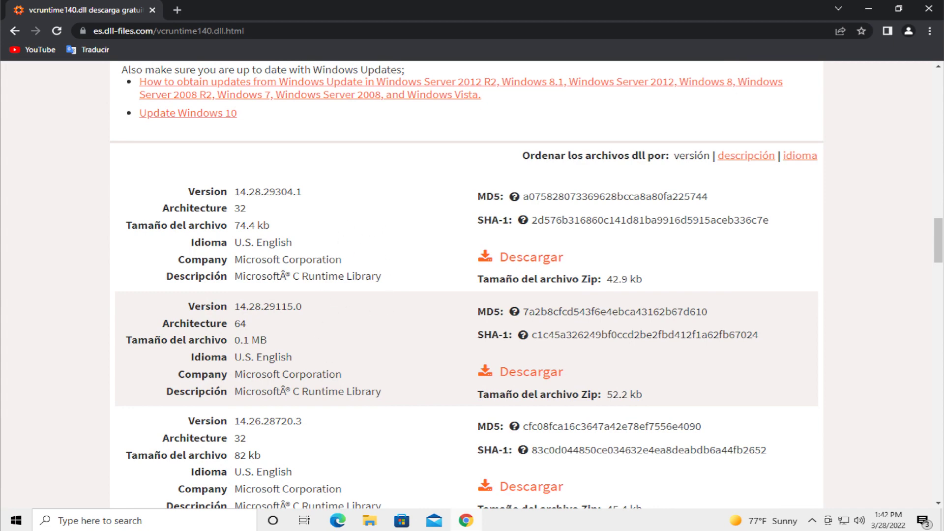
- Check the PC's system type in the Windows device specifications and close the Settings window
right_click(17, 521)
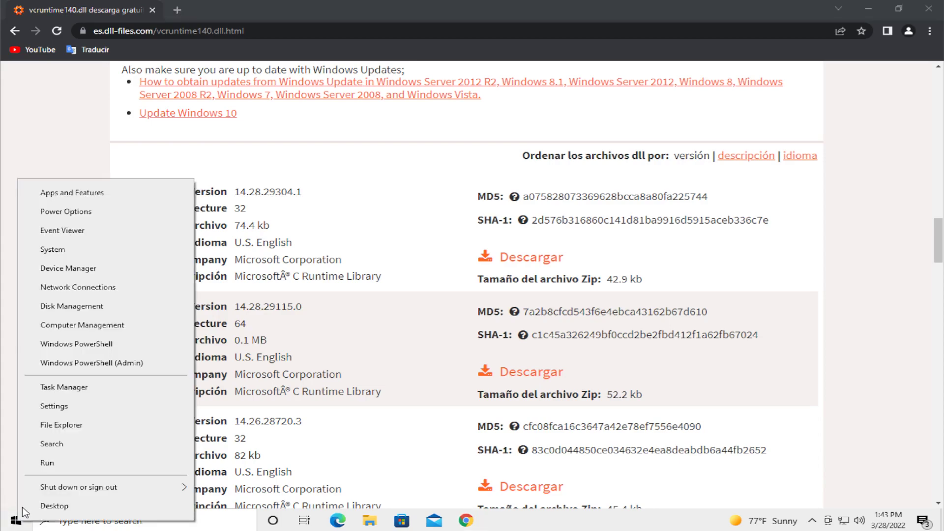
click(74, 250)
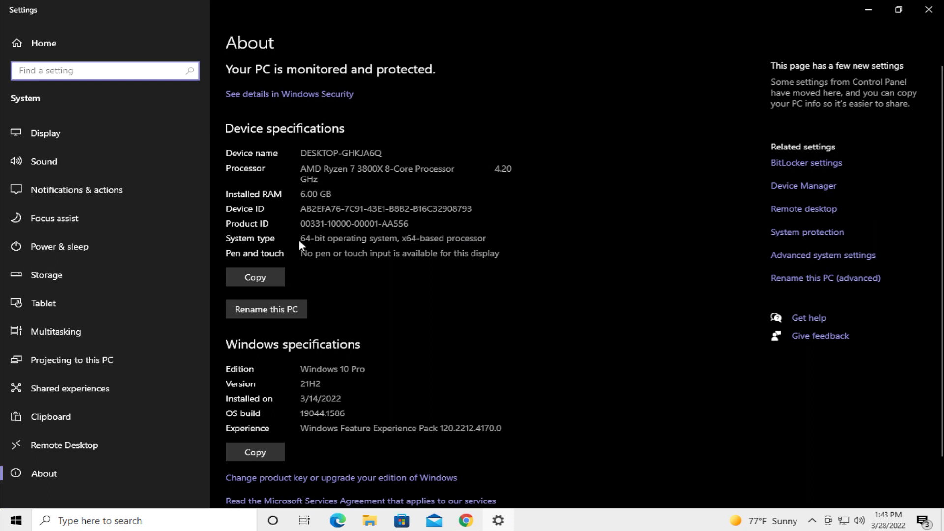
click(238, 238)
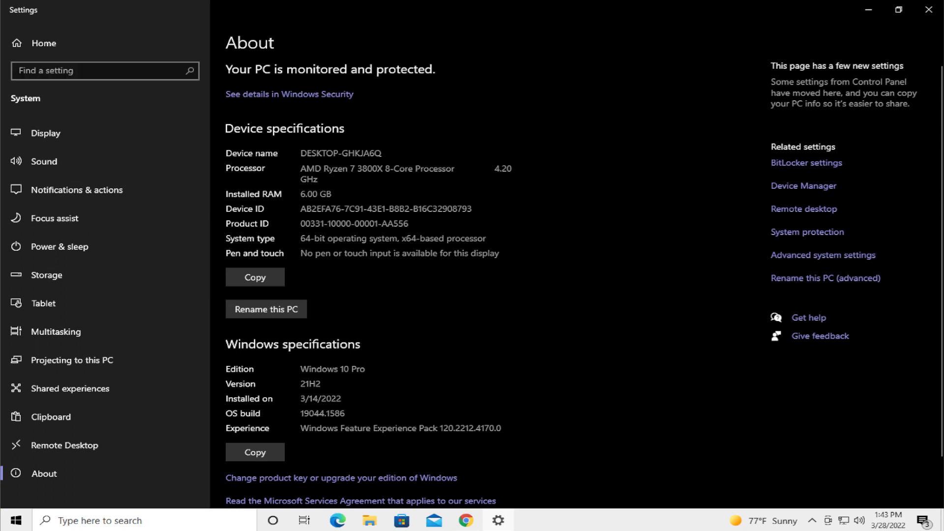
drag(332, 238, 484, 238)
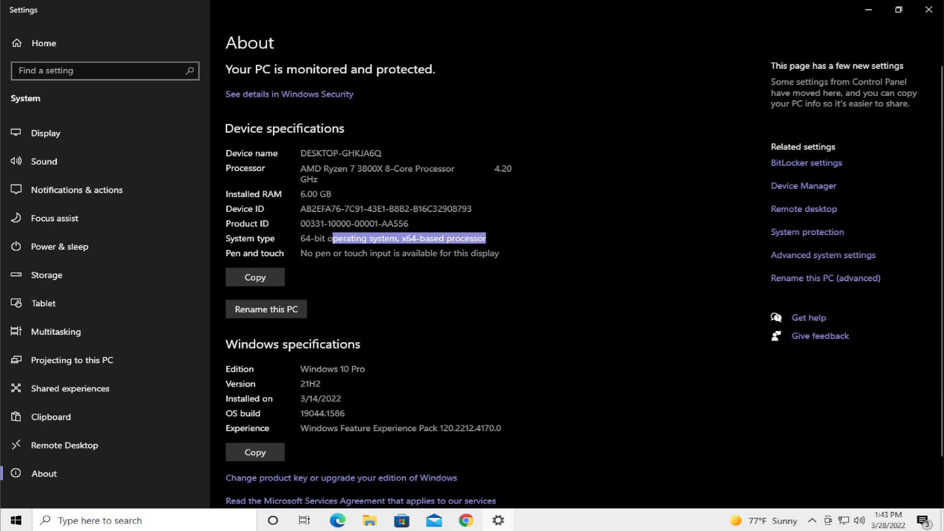
click(556, 217)
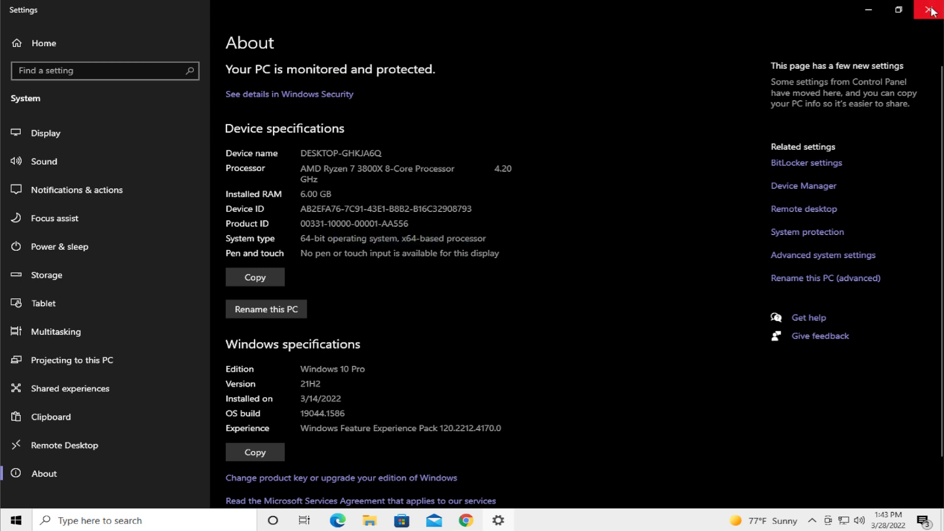
click(928, 10)
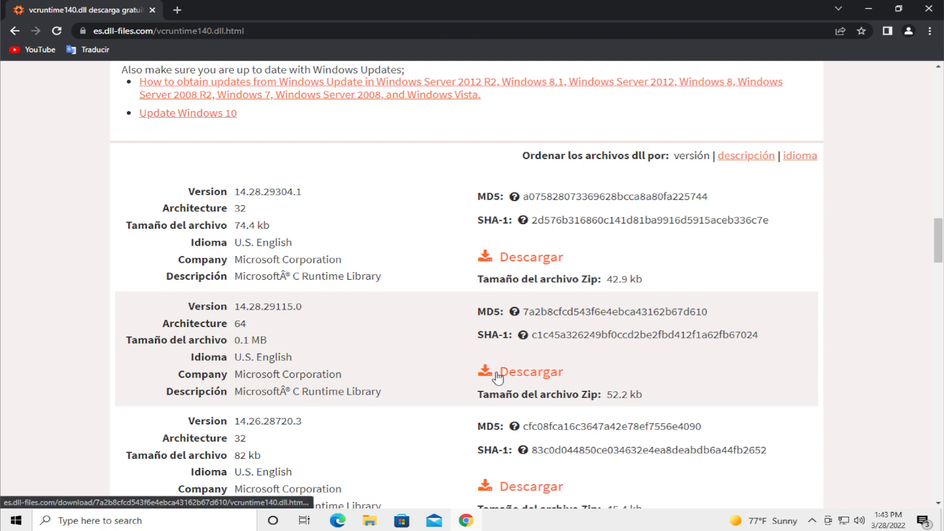
- Download vcruntime140.dll version 14.28.29115.0 for 64-bit architecture and show the downloaded zip in its folder
click(514, 385)
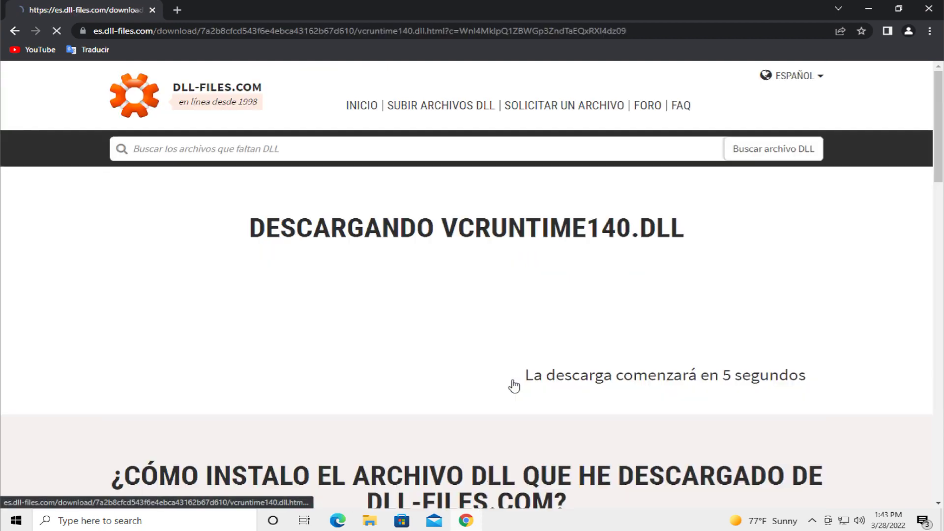
scroll(455, 343, down, 2)
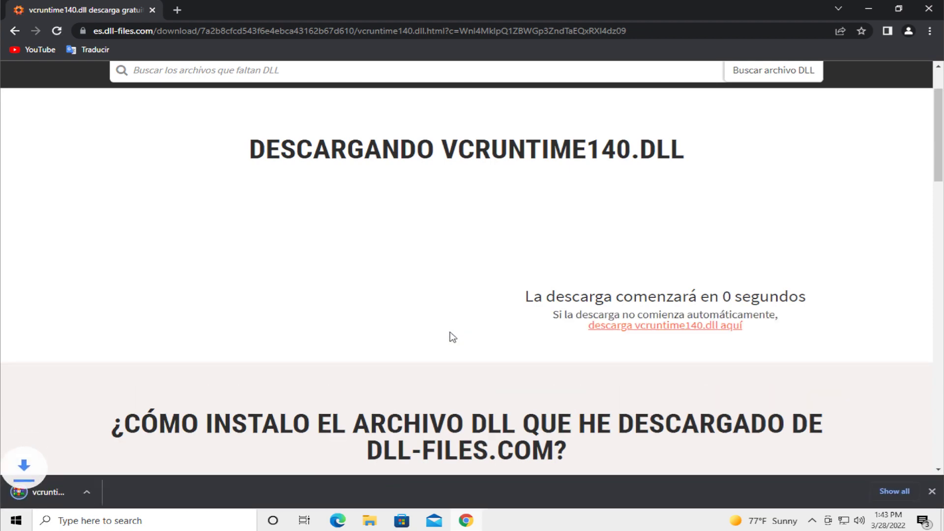
click(142, 492)
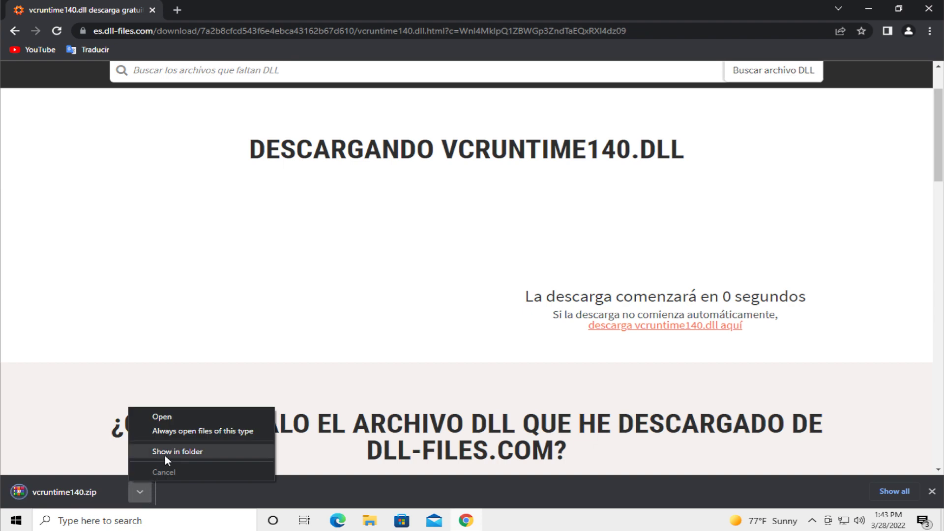
click(165, 456)
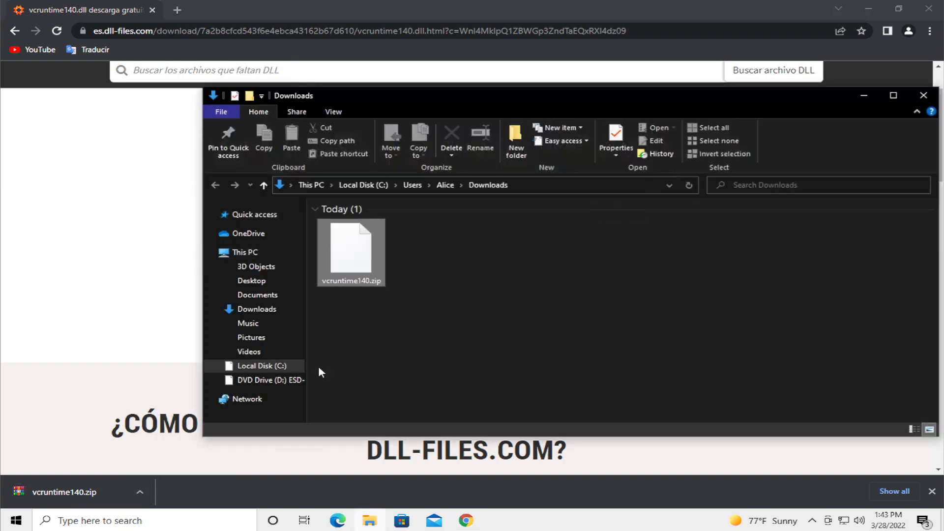
- Extract vcruntime140.zip directly into the Downloads folder
right_click(349, 241)
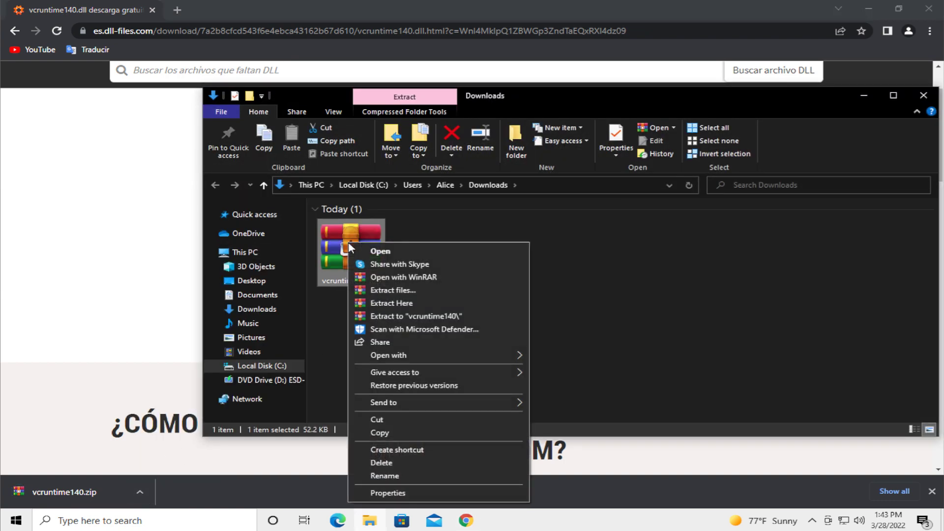
click(407, 304)
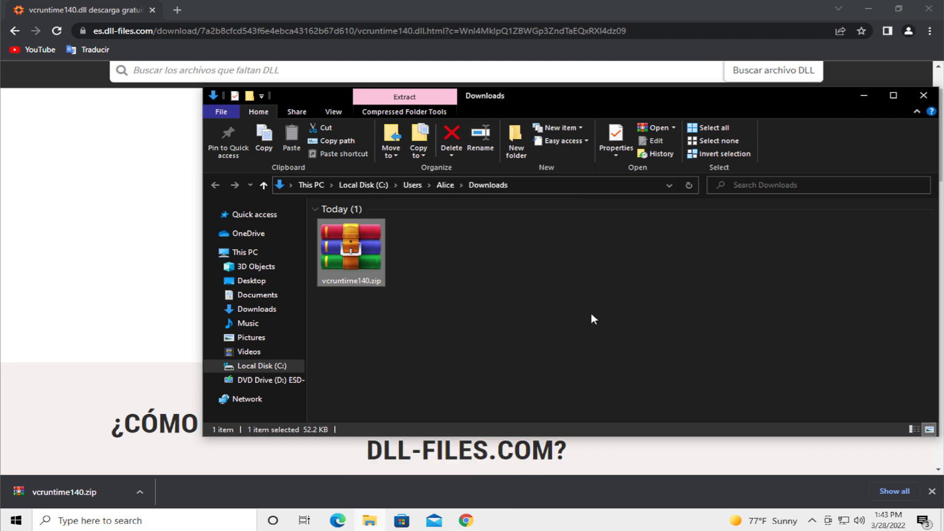
click(608, 315)
- Close the Chrome window and move the extracted vcruntime140.dll from Downloads to the desktop
click(929, 8)
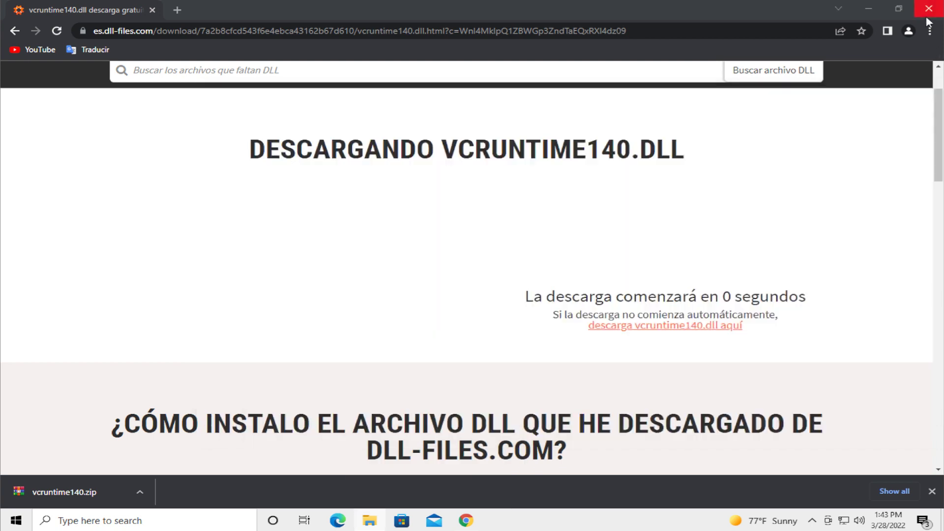
drag(363, 347, 126, 271)
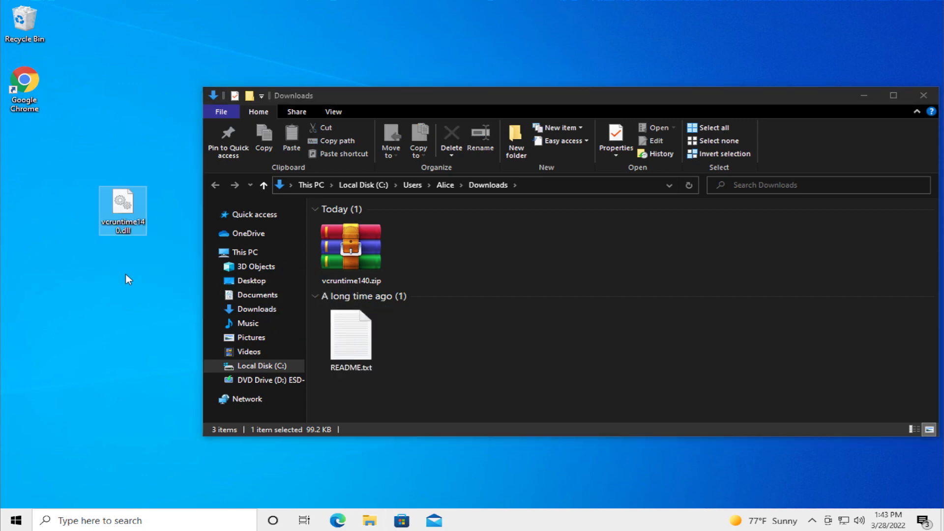
- Turn the display of hidden items off and back on in File Explorer
click(337, 113)
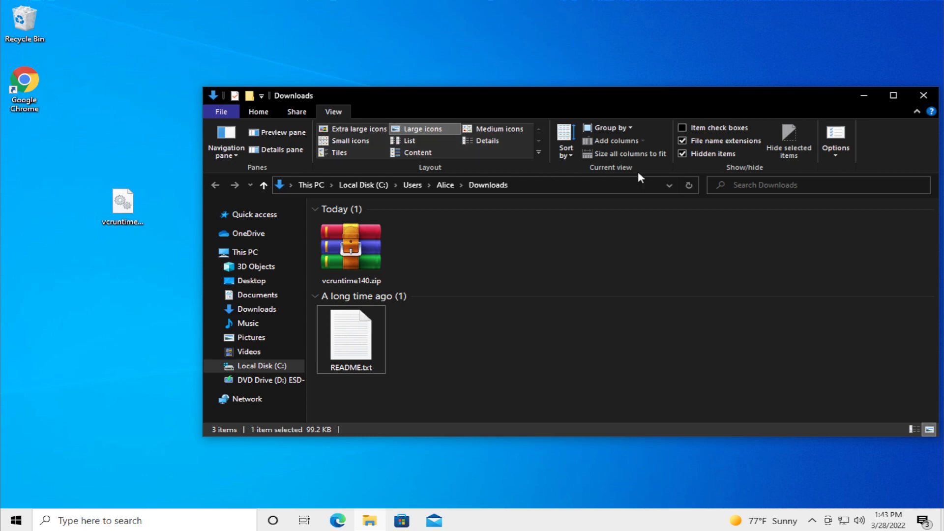
click(682, 154)
click(682, 154)
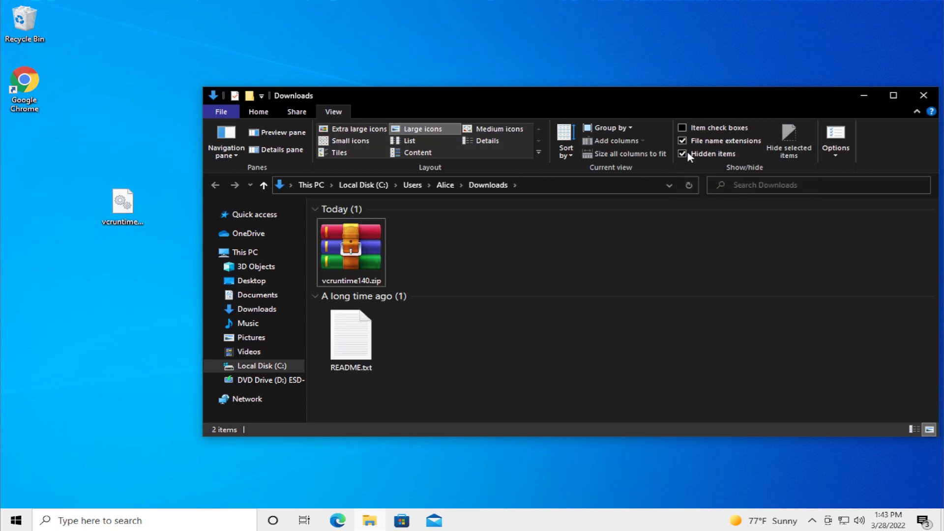
- Copy the vcruntime140.dll file on the desktop to the clipboard
click(127, 206)
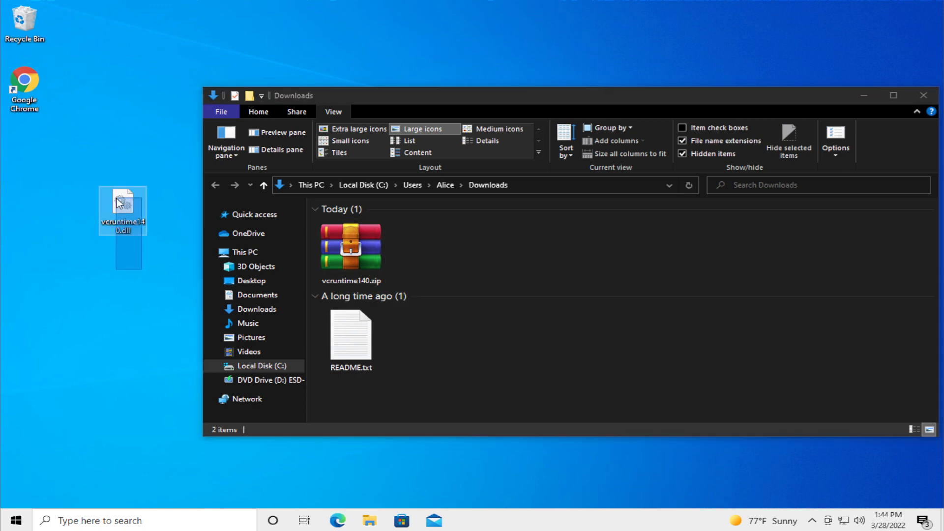
right_click(131, 212)
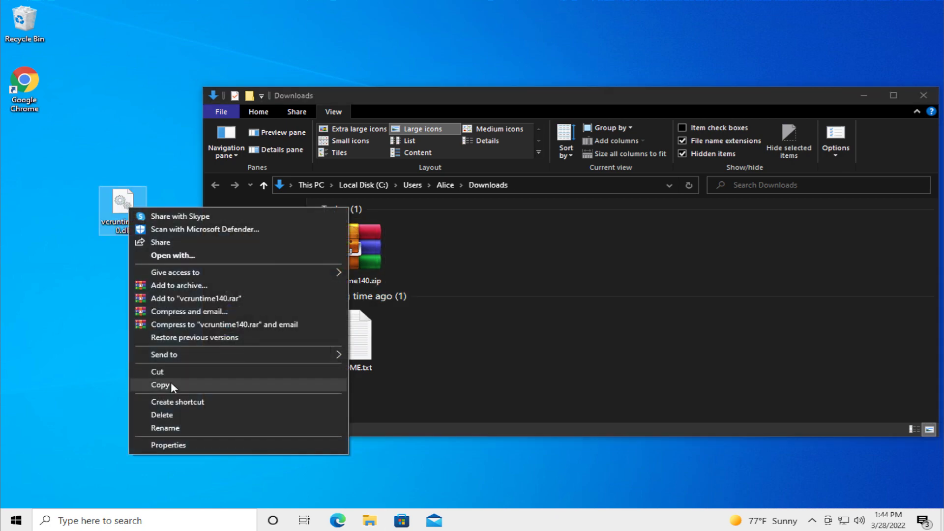
click(170, 383)
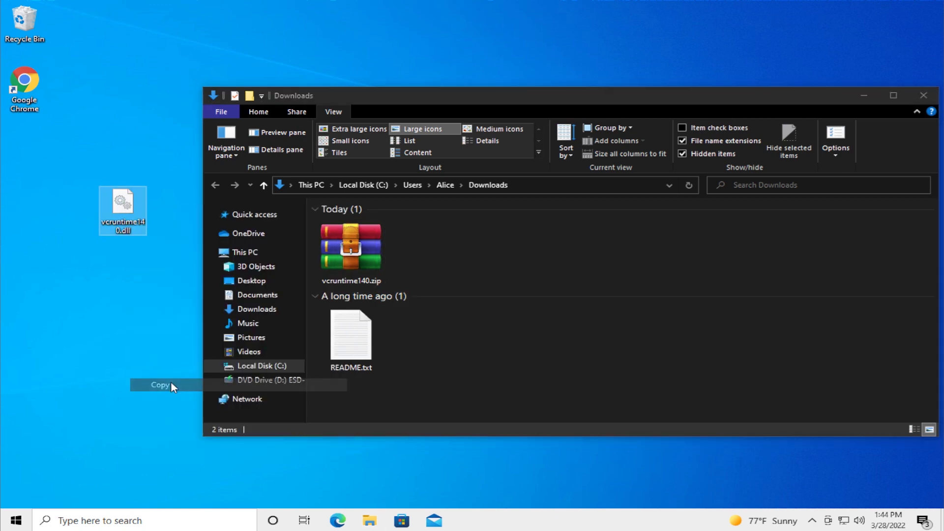
- Open the System32 folder inside the Windows folder on Local Disk (C:)
click(276, 250)
click(442, 345)
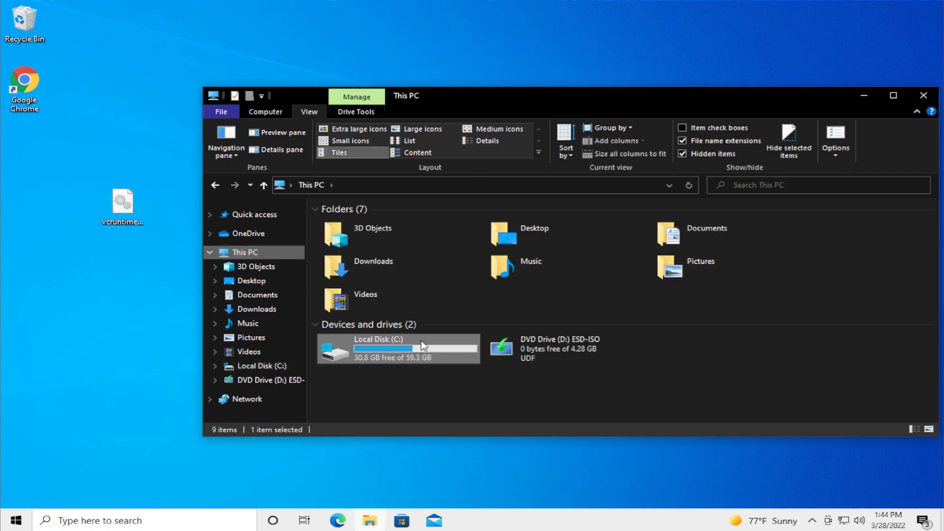
double_click(408, 347)
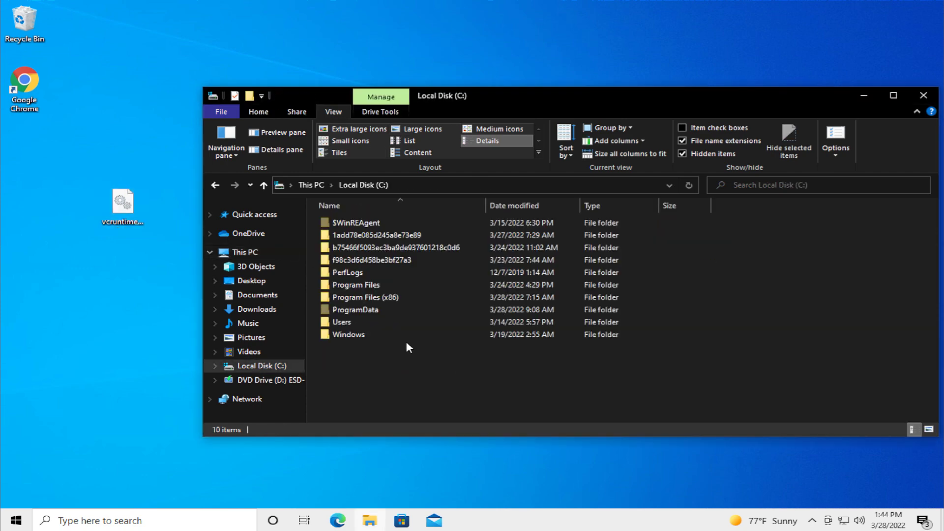
double_click(375, 333)
scroll(469, 306, down, 5)
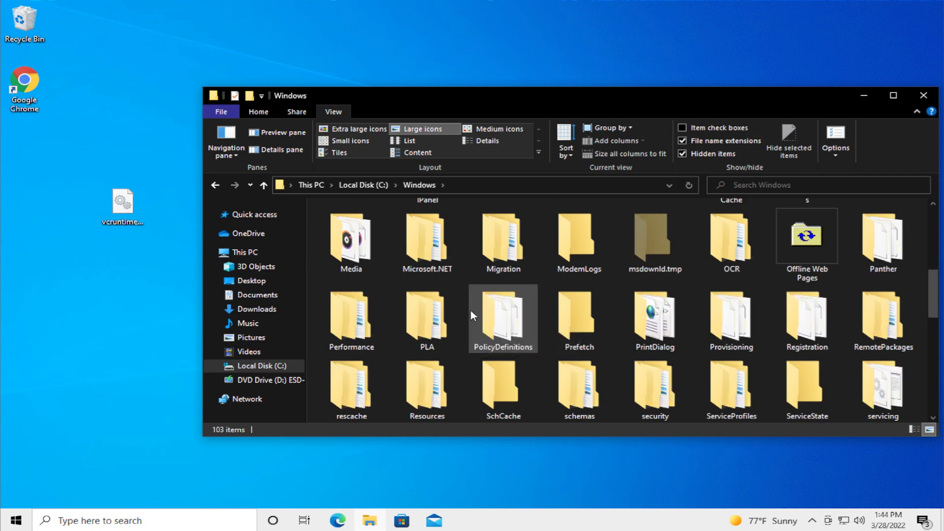
scroll(487, 359, down, 3)
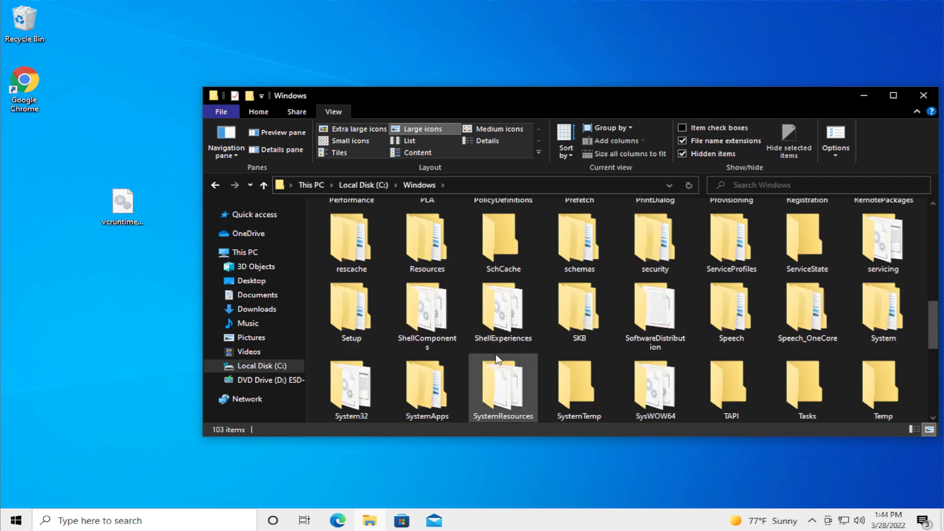
scroll(462, 369, down, 3)
scroll(424, 380, up, 3)
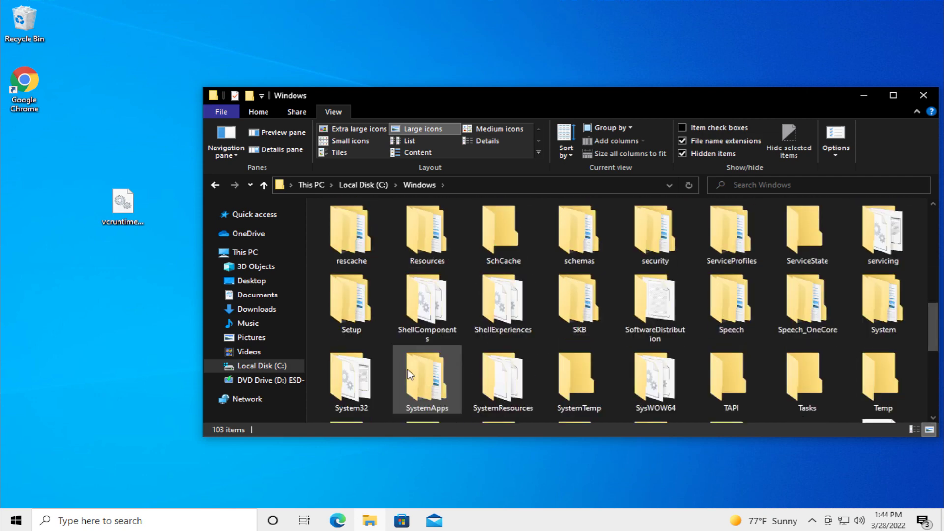
double_click(364, 370)
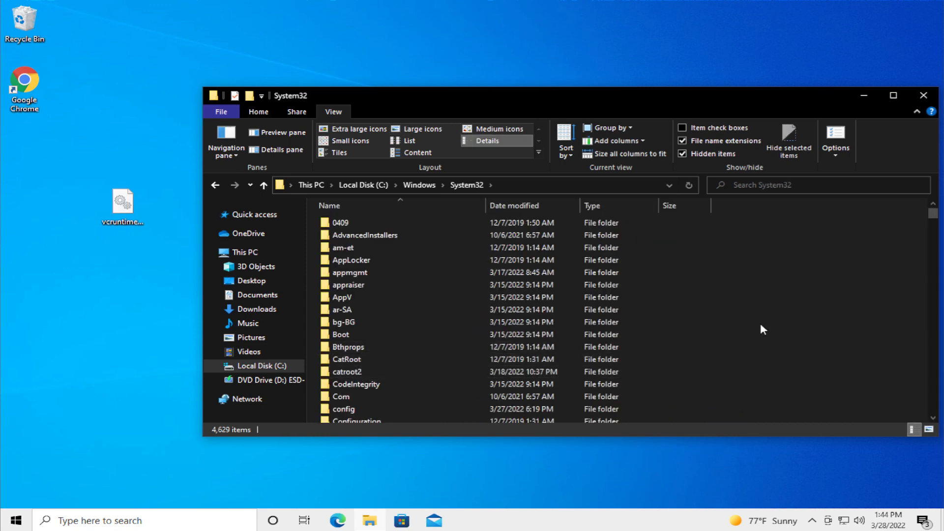
- Try to paste vcruntime140.dll into System32, replacing the existing file with administrator permission, retry once and cancel the copy
right_click(754, 284)
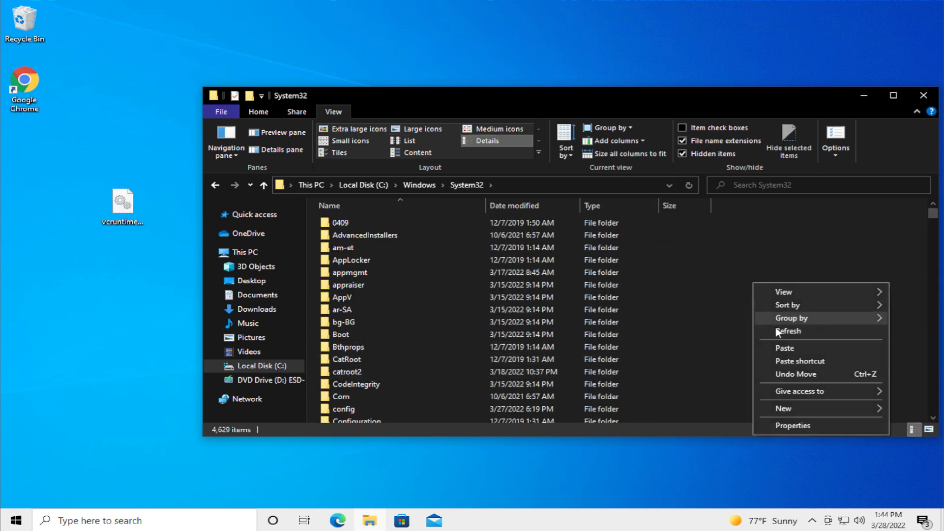
click(778, 349)
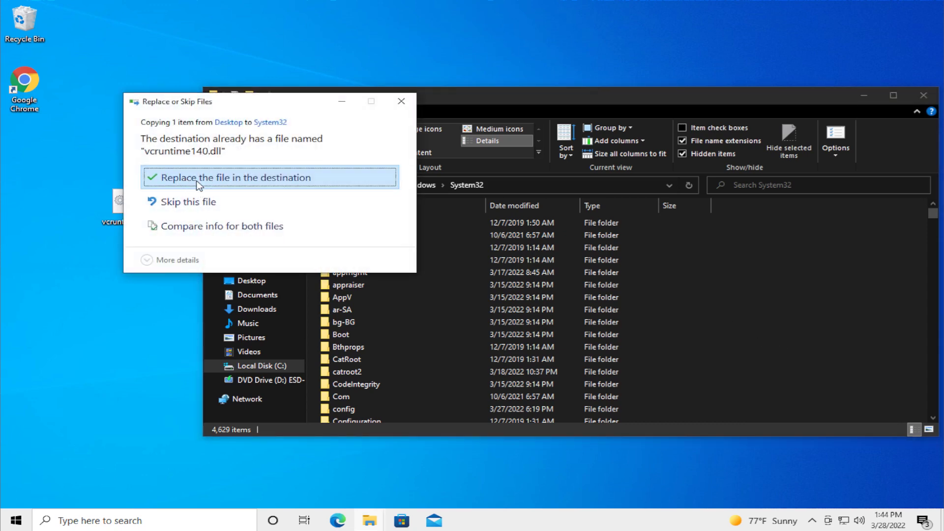
click(219, 183)
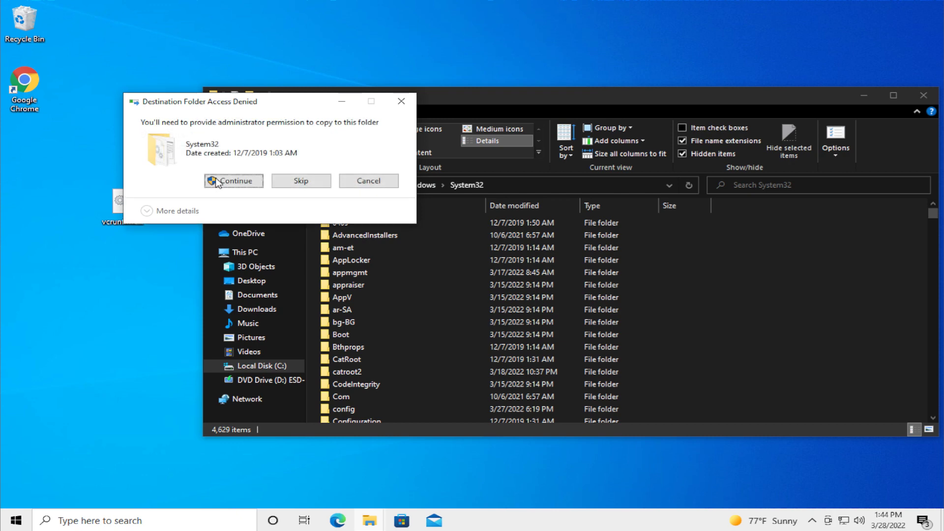
click(234, 181)
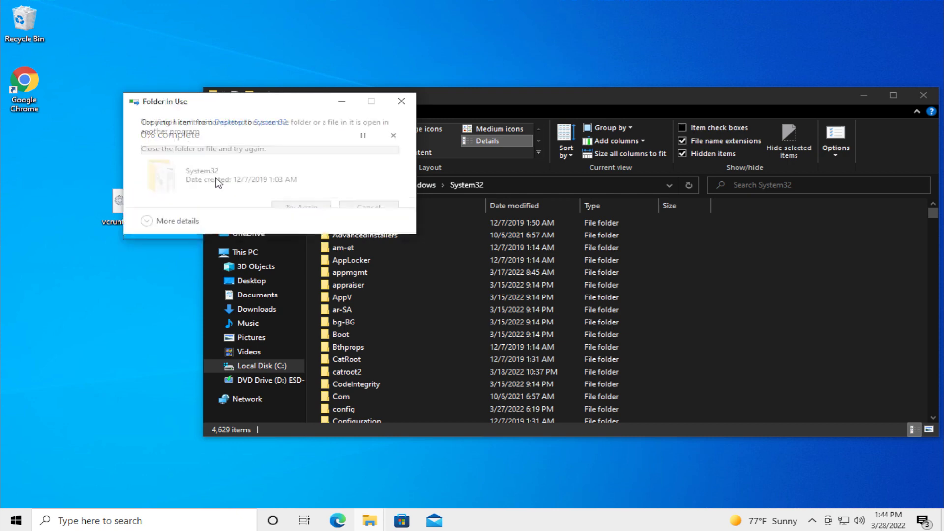
click(315, 206)
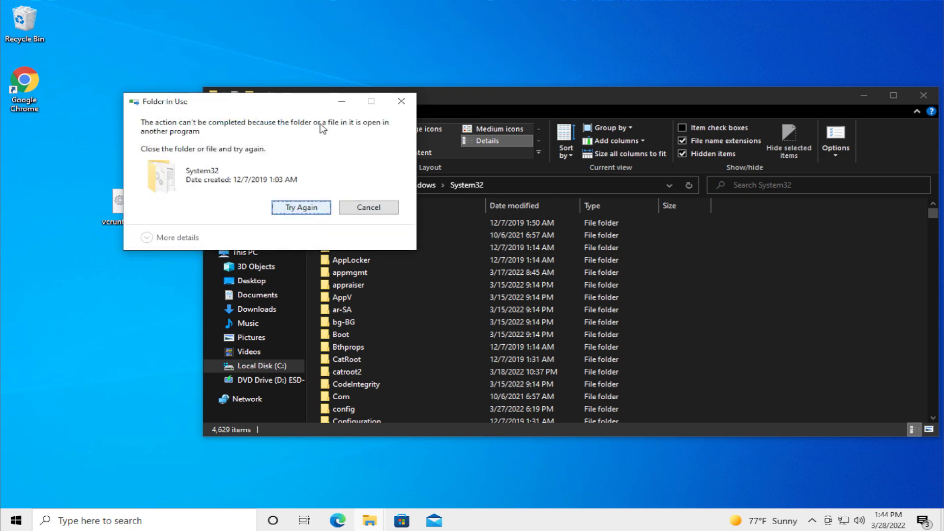
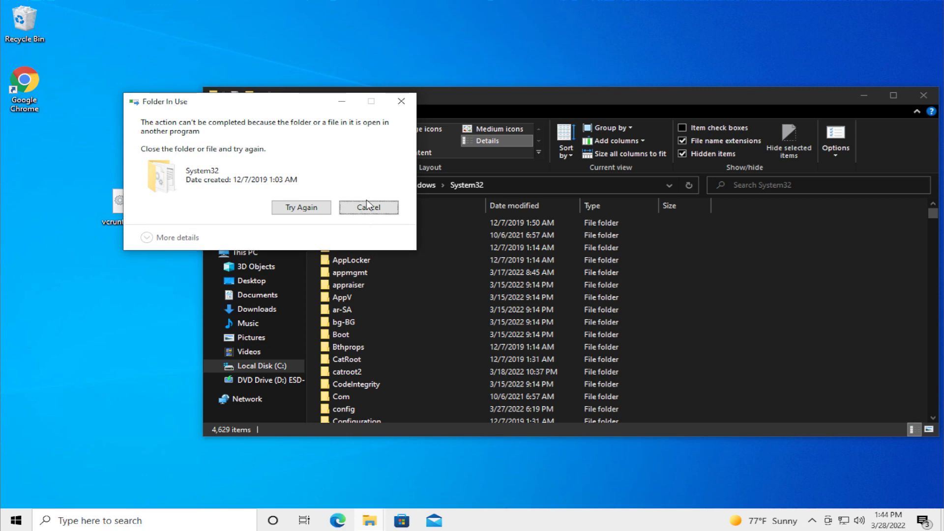
click(368, 207)
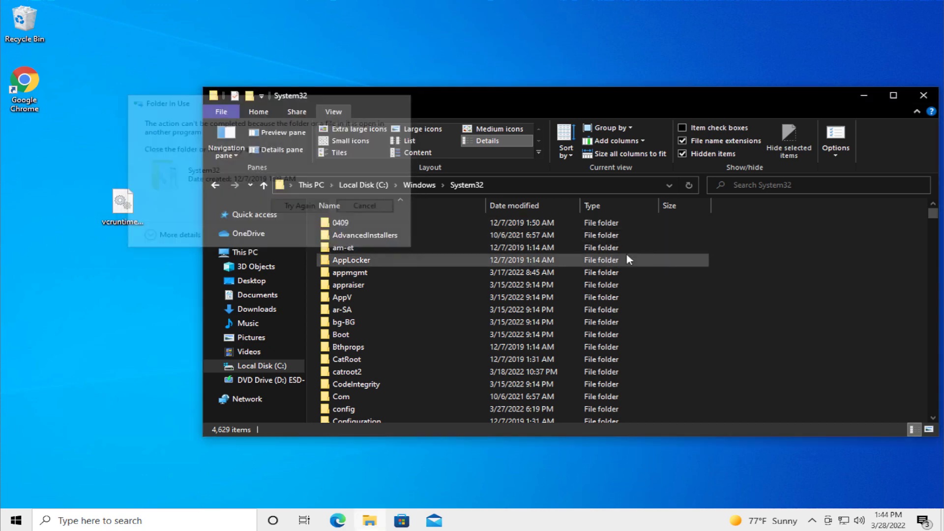
- Look through the System32 file list for the existing vcruntime140.dll
scroll(615, 270, down, 20)
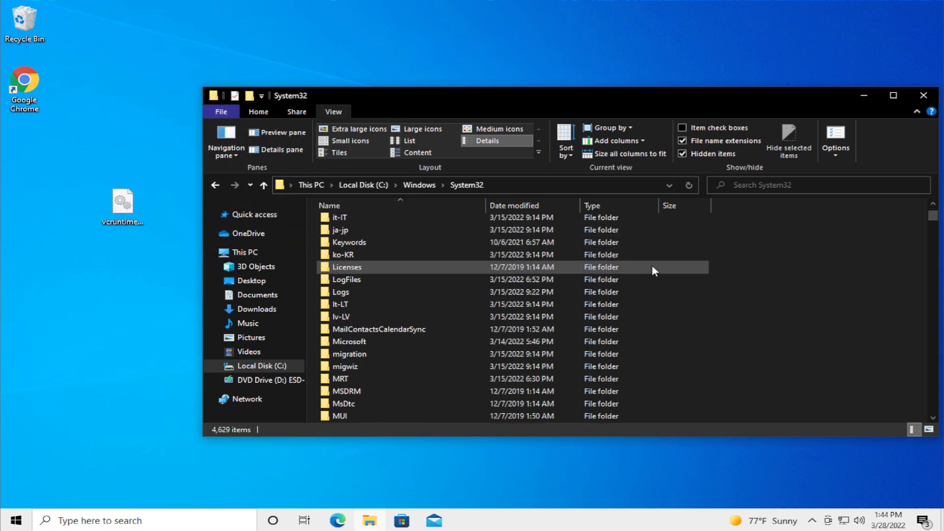
scroll(651, 265, down, 20)
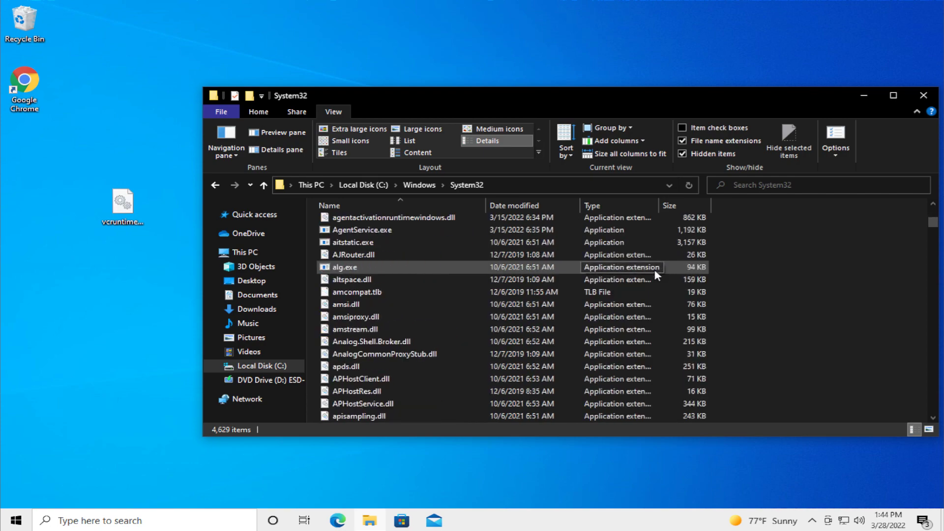
drag(933, 224, 919, 398)
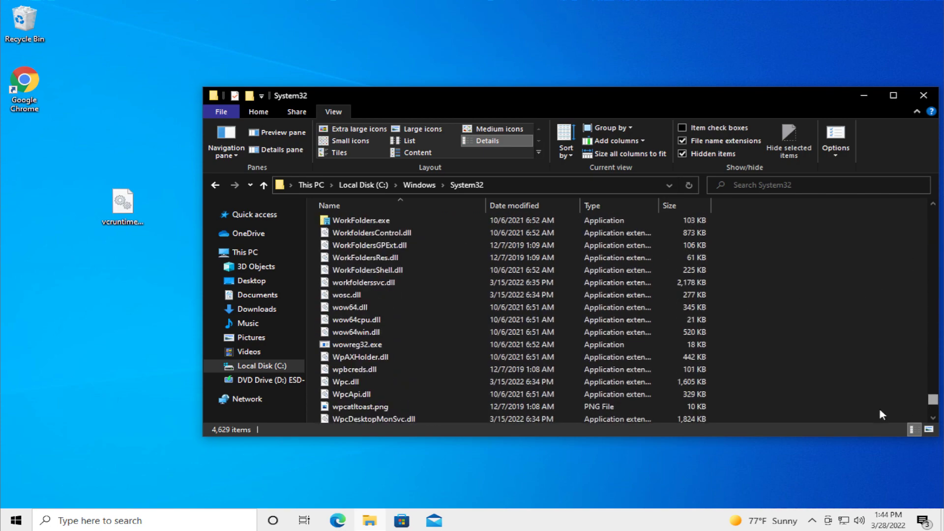
scroll(470, 320, down, 1)
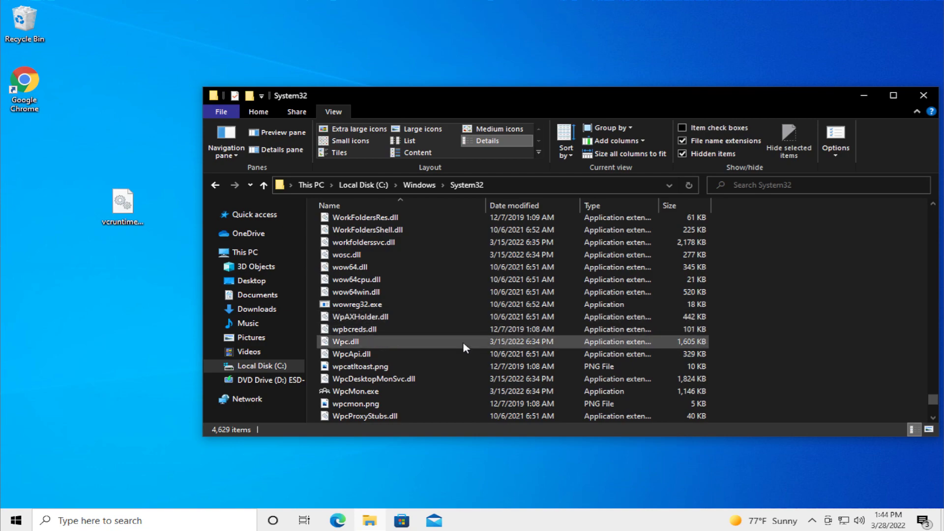
scroll(458, 311, down, 10)
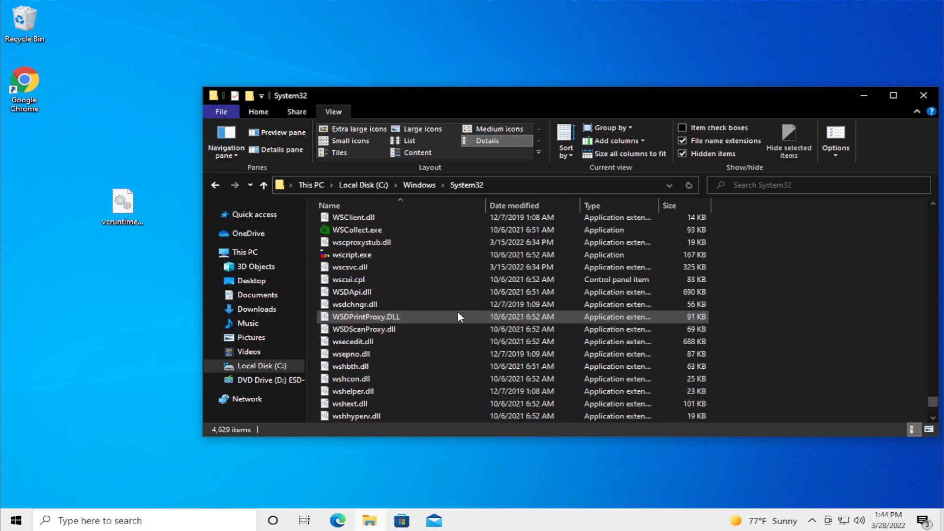
scroll(458, 310, up, 14)
scroll(470, 312, up, 20)
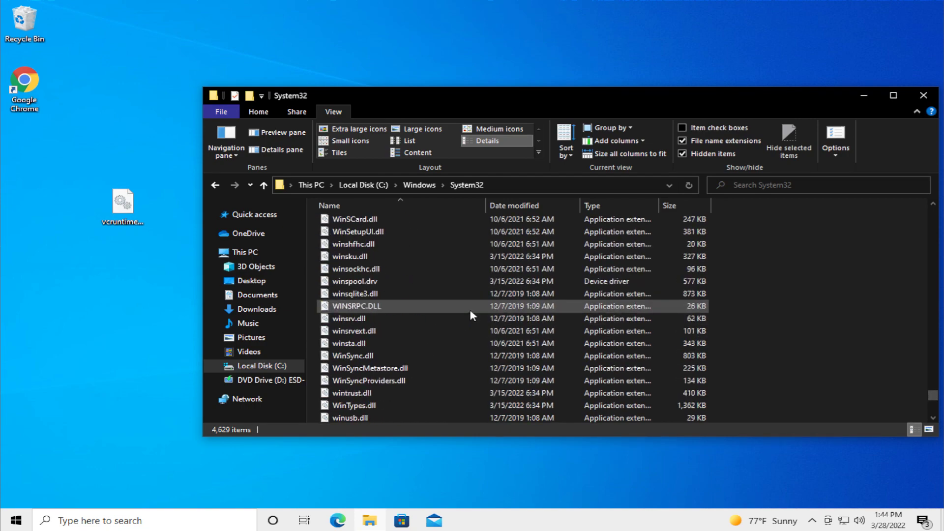
scroll(359, 293, up, 20)
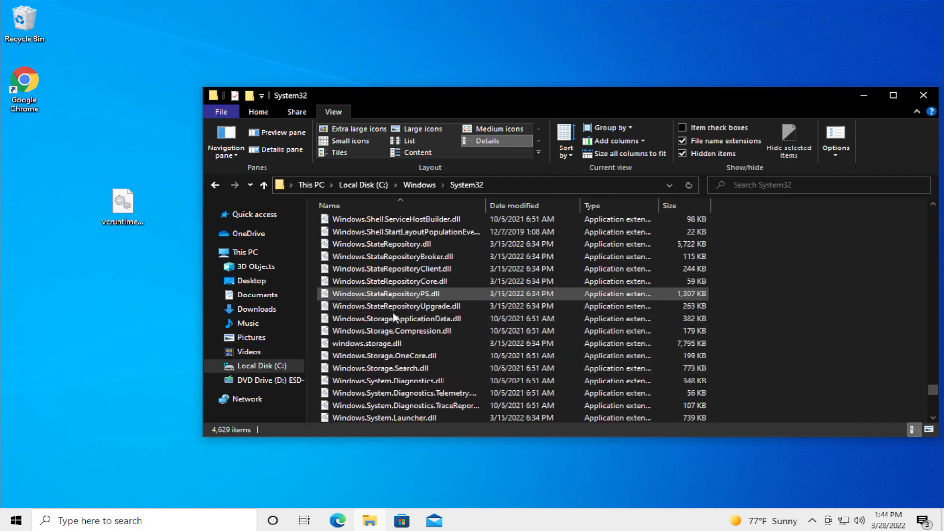
- Show the System32 contents as large icons, then locate and select the existing vcruntime140.dll
click(929, 429)
scroll(806, 344, down, 15)
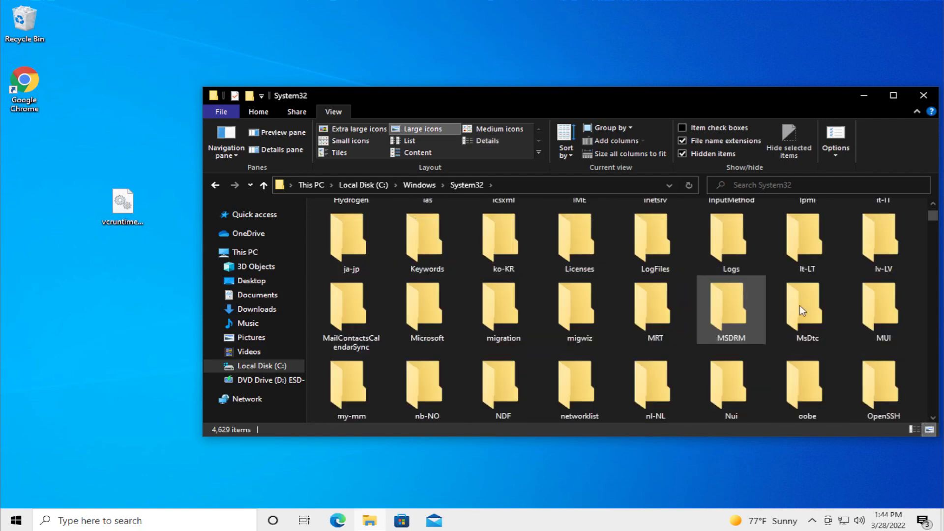
drag(925, 351, 921, 375)
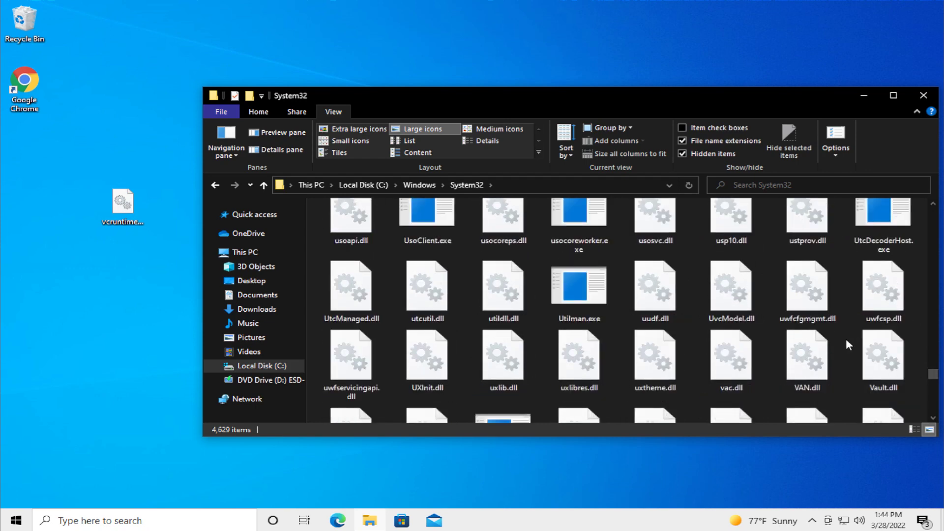
scroll(843, 339, down, 2)
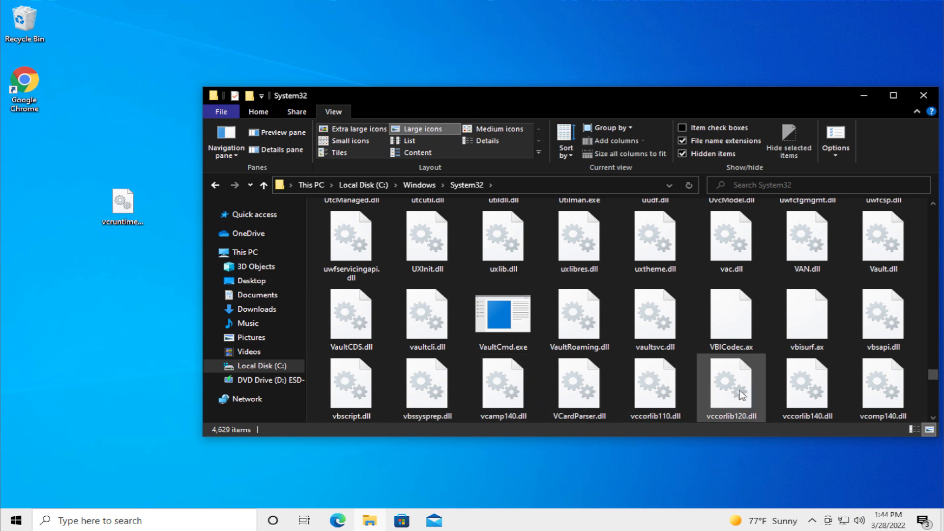
scroll(818, 388, down, 2)
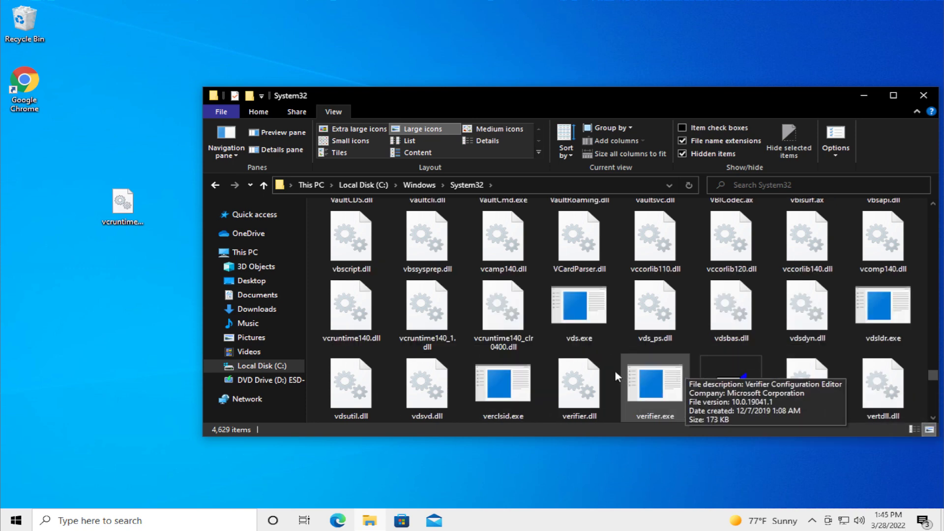
scroll(585, 369, down, 2)
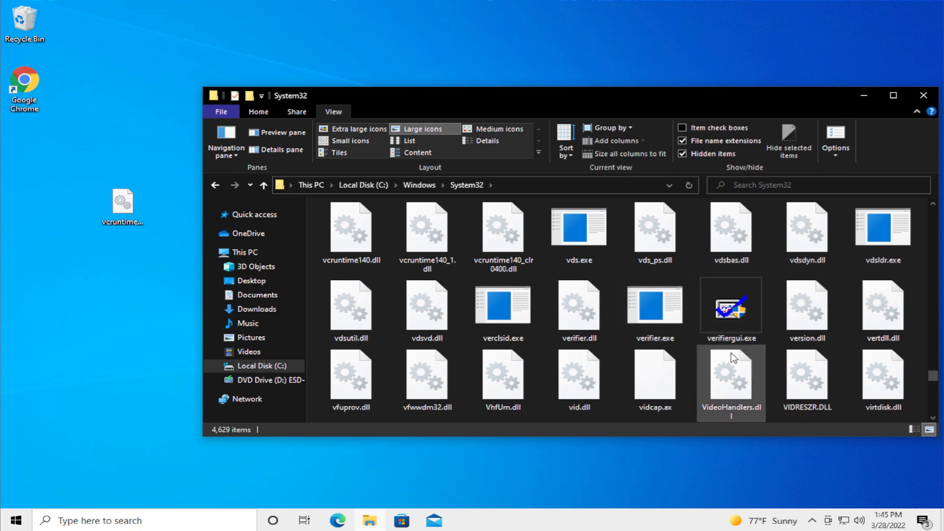
scroll(734, 357, up, 2)
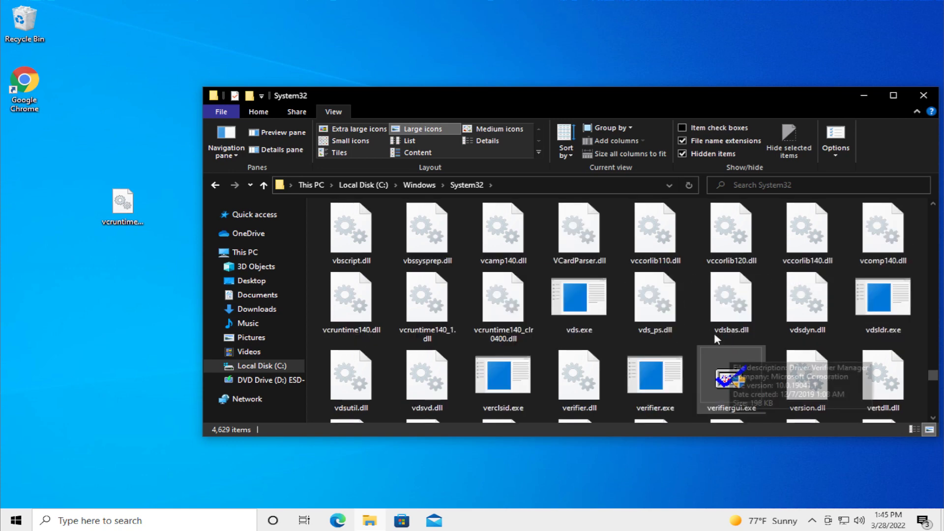
click(444, 303)
click(369, 304)
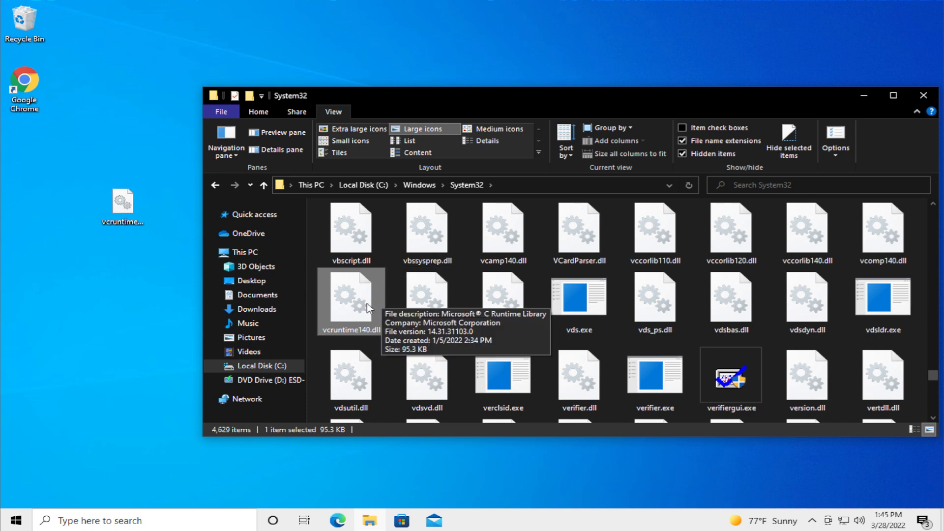
- Copy the desktop's vcruntime140.dll to the clipboard again
click(123, 216)
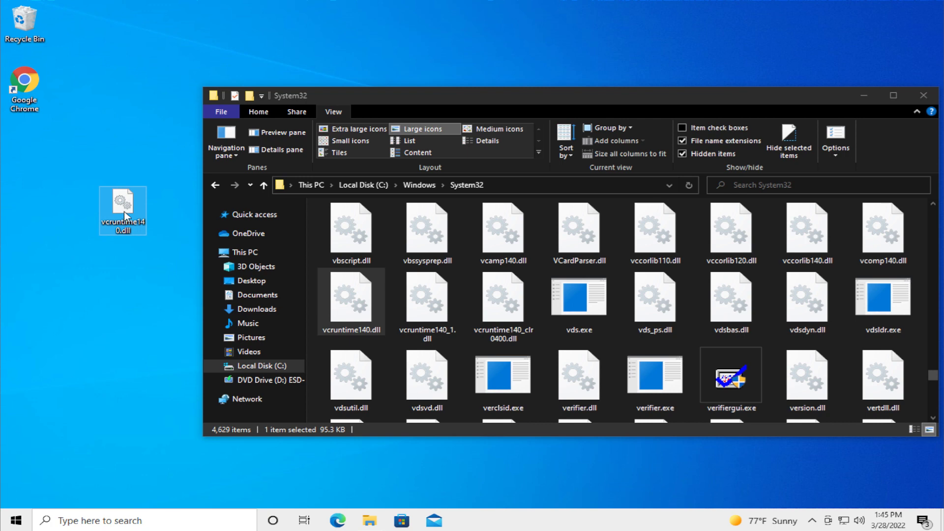
right_click(125, 213)
click(160, 391)
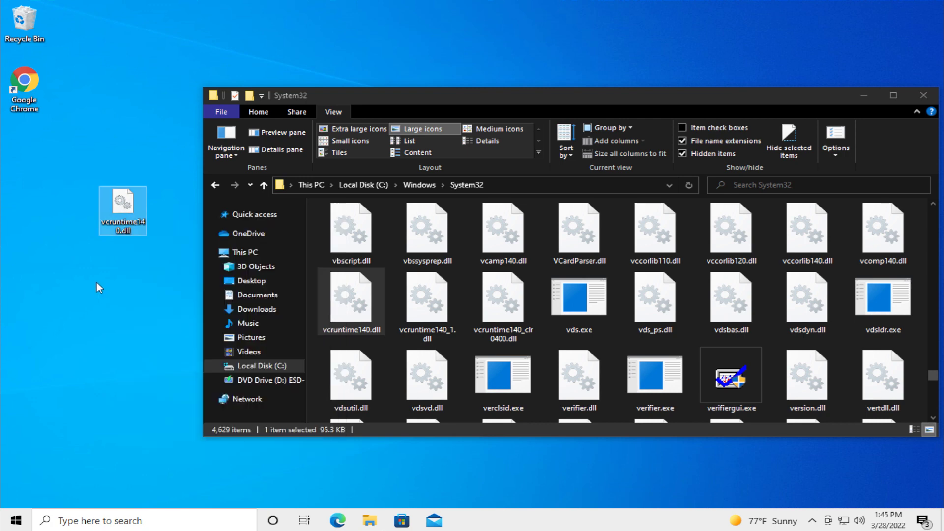
- Go back up to the Windows folder and select the SysWOW64 folder
click(418, 186)
click(417, 183)
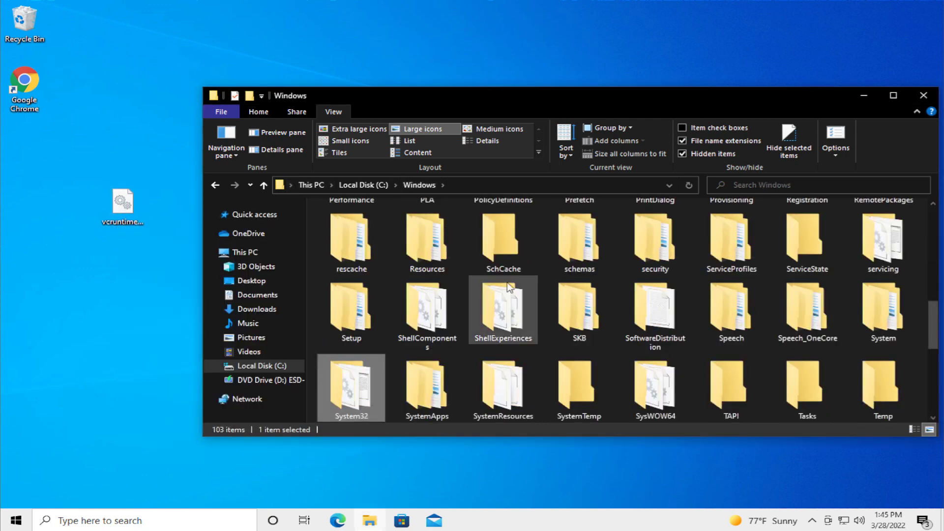
click(654, 390)
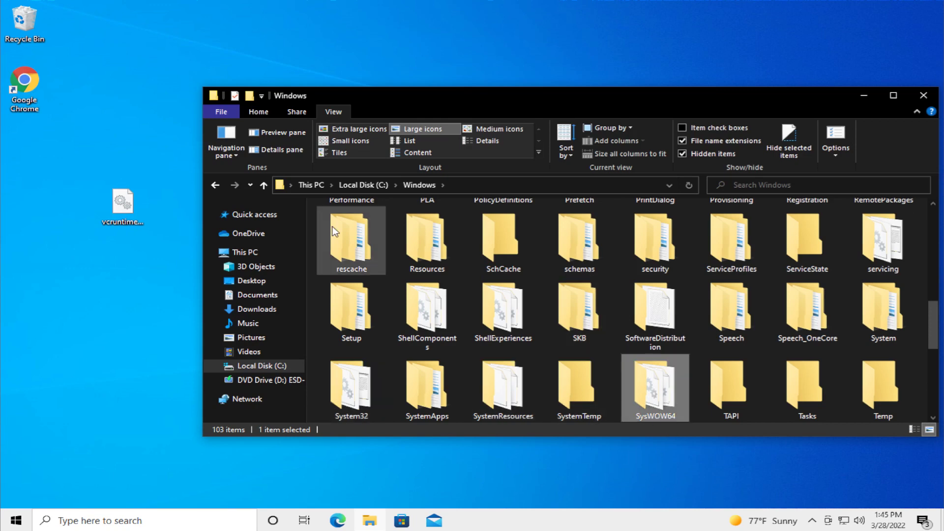
- Return to This PC and reopen the Windows folder on Local Disk (C:) from there
click(358, 185)
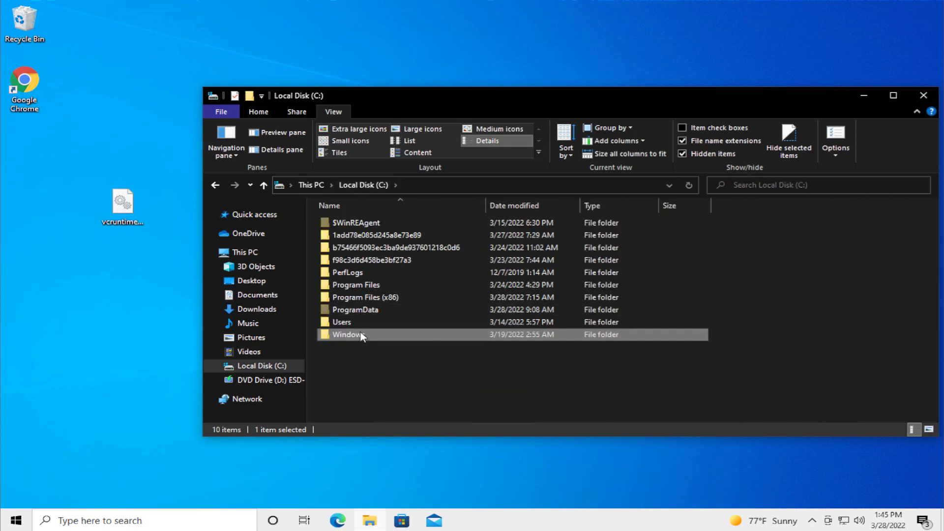
click(246, 252)
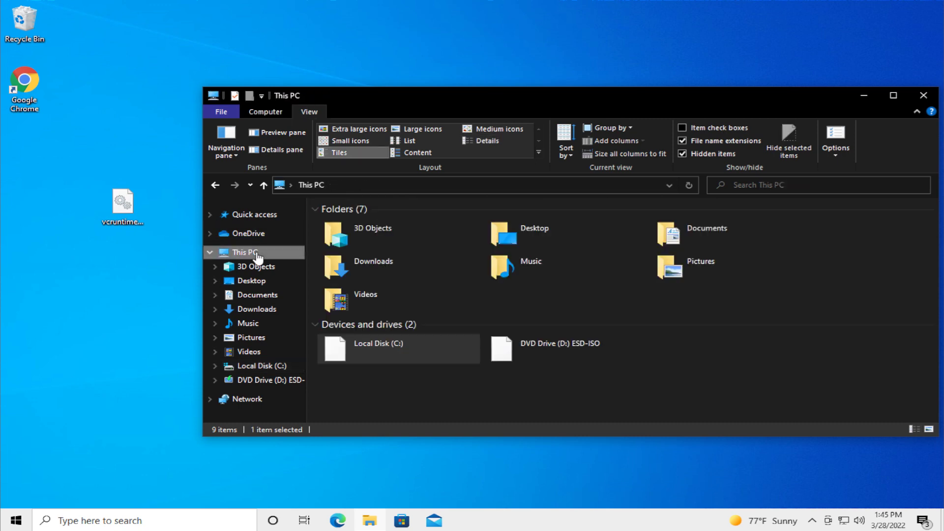
click(397, 364)
double_click(399, 357)
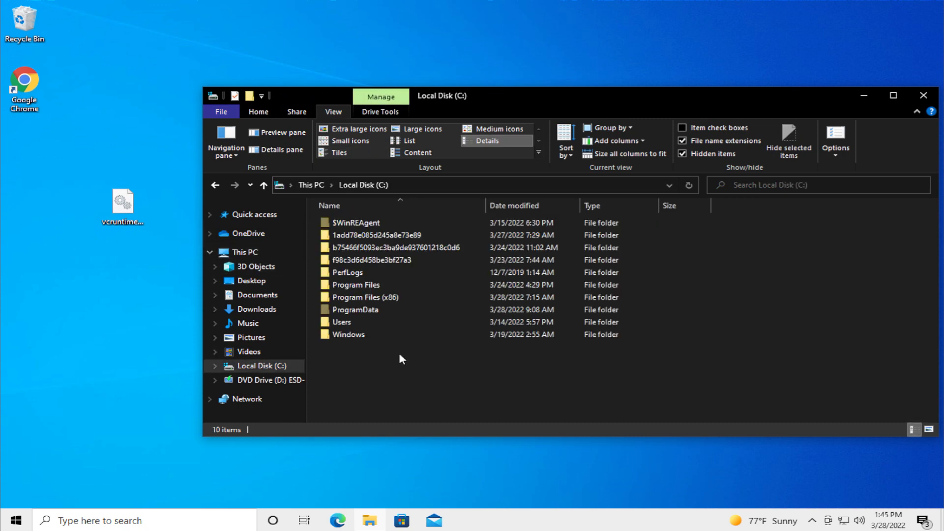
double_click(353, 334)
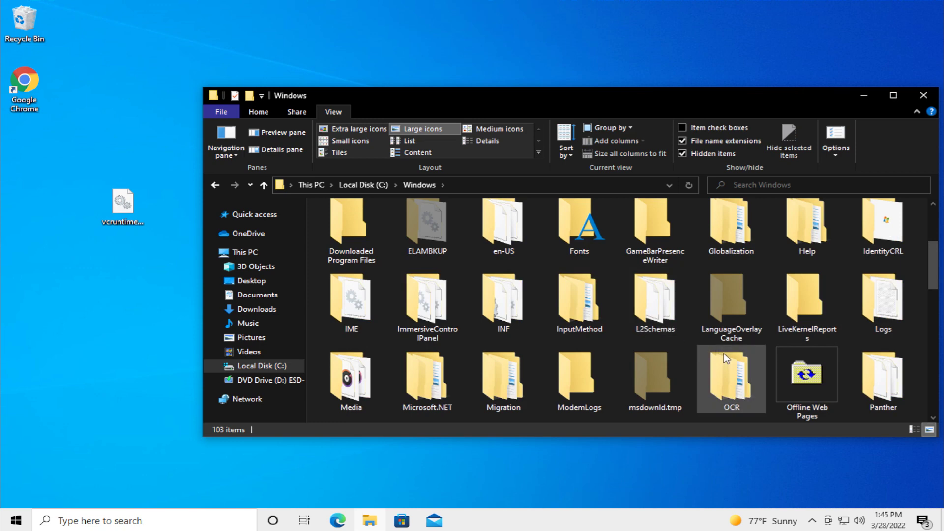
- Locate the SysWOW64 folder inside the Windows folder and open it
scroll(716, 355, down, 8)
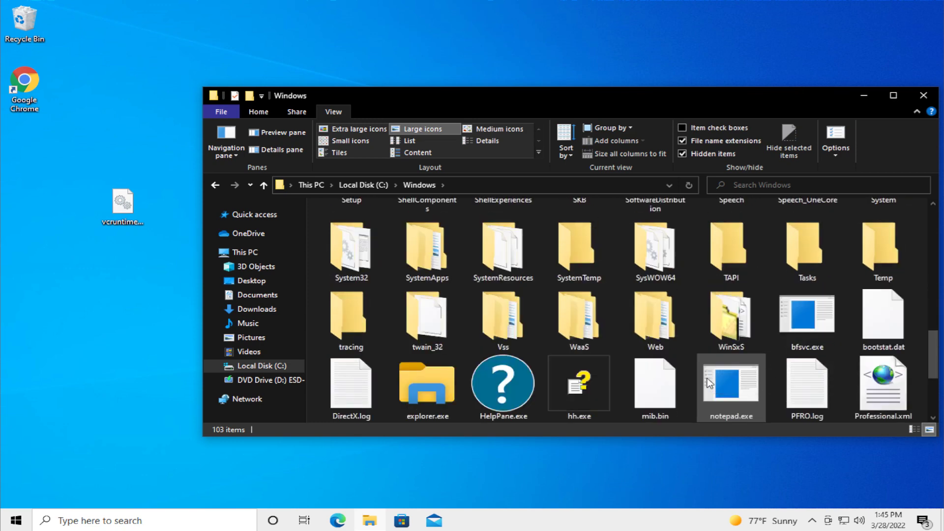
scroll(708, 381, up, 2)
click(666, 381)
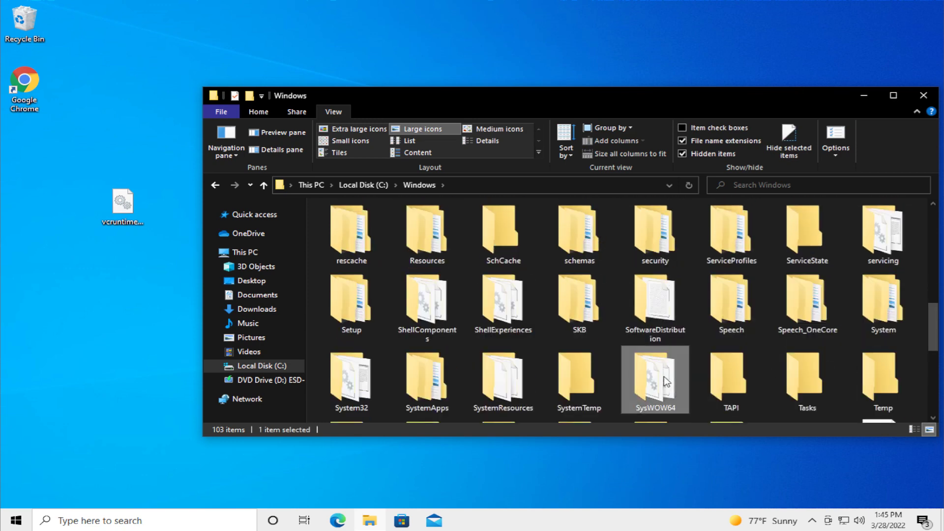
double_click(666, 381)
- Move the desktop's vcruntime140.dll into SysWOW64, replacing the existing file with administrator permission, and close the folder window
drag(133, 217, 748, 302)
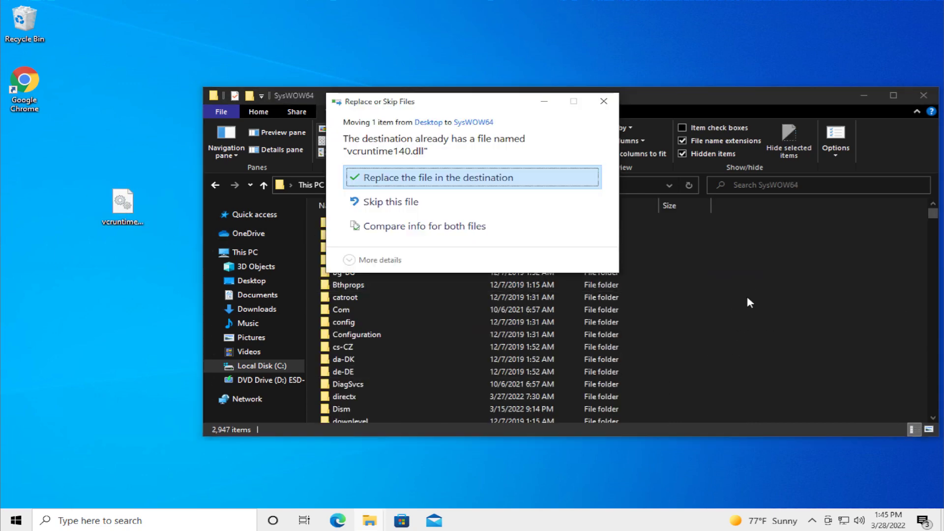
click(483, 177)
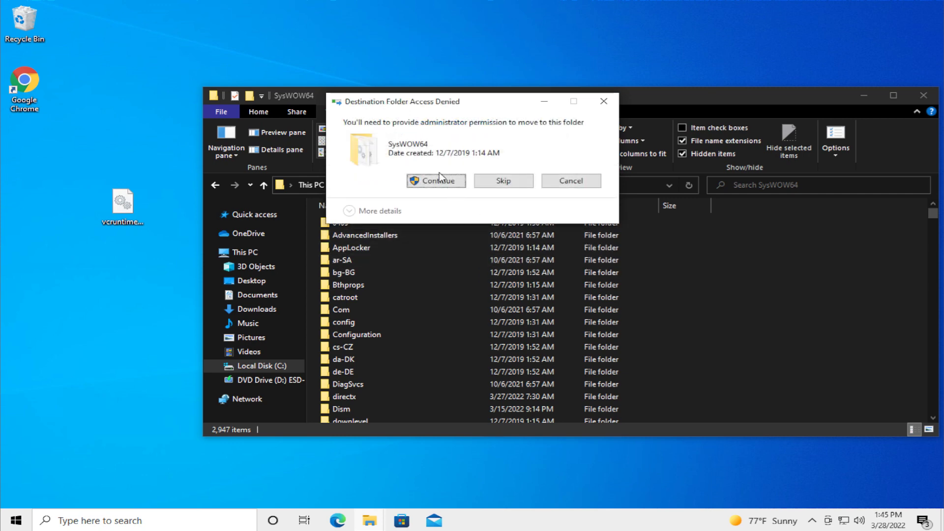
click(437, 181)
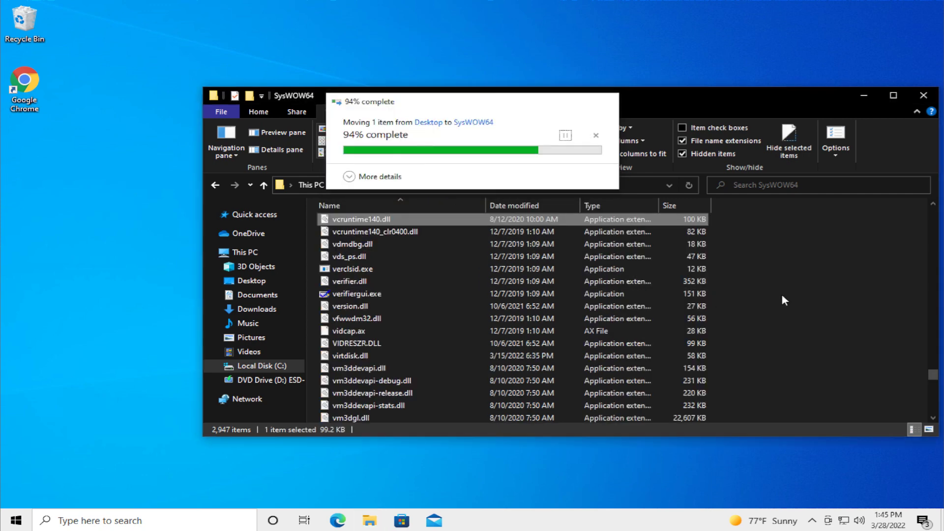
click(923, 95)
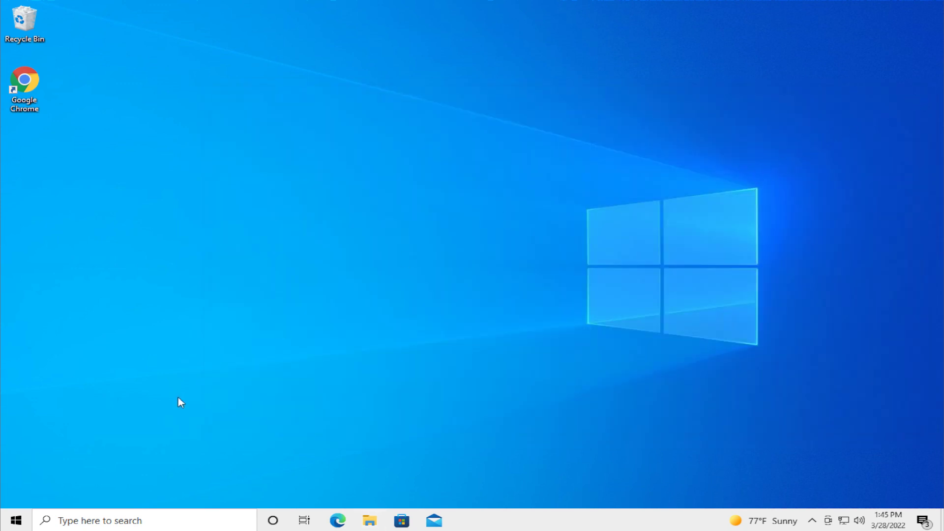
- Restart the computer from the Windows power options
click(17, 520)
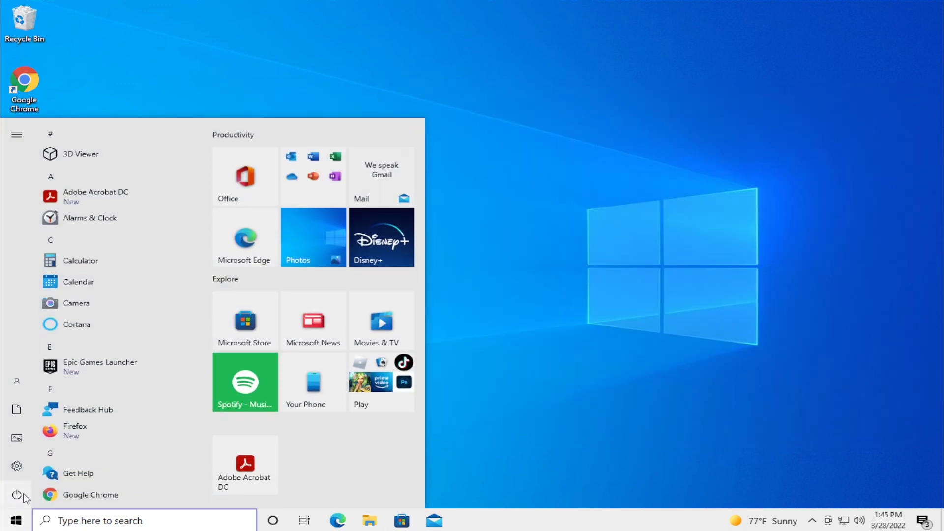
click(17, 496)
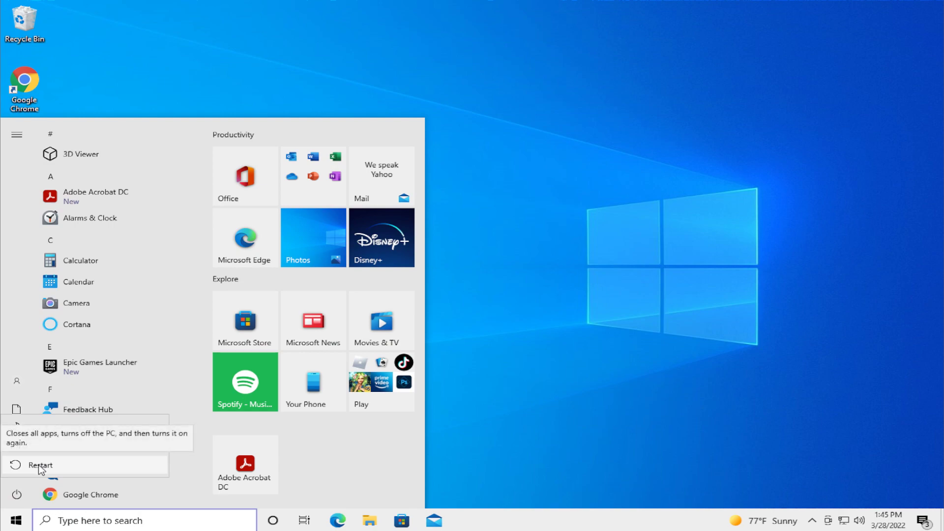
click(41, 465)
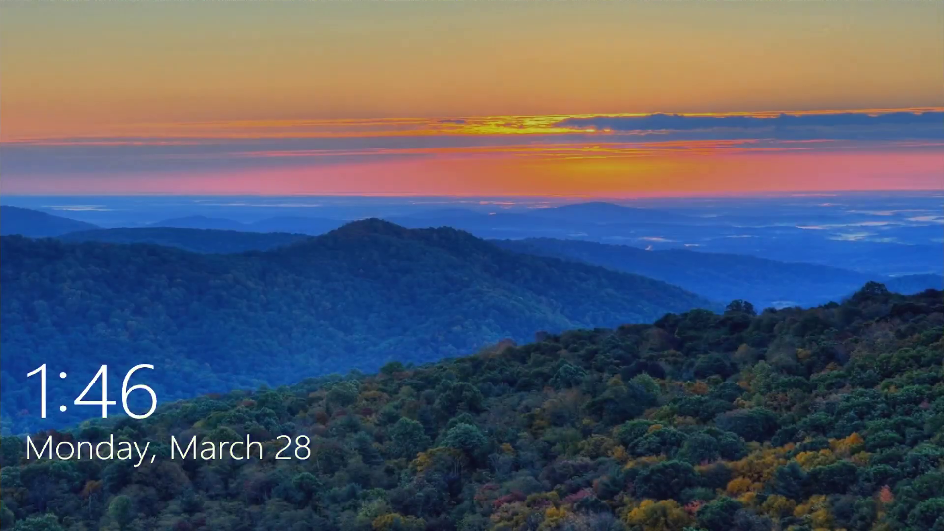
- Dismiss the lock screen and sign in to Windows by entering the account password
key(Return)
text(******)
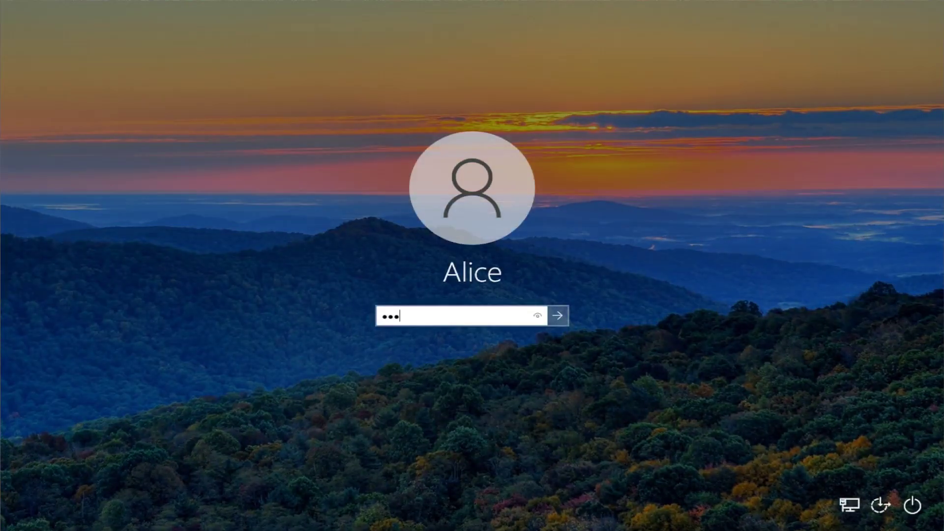
key(Return)
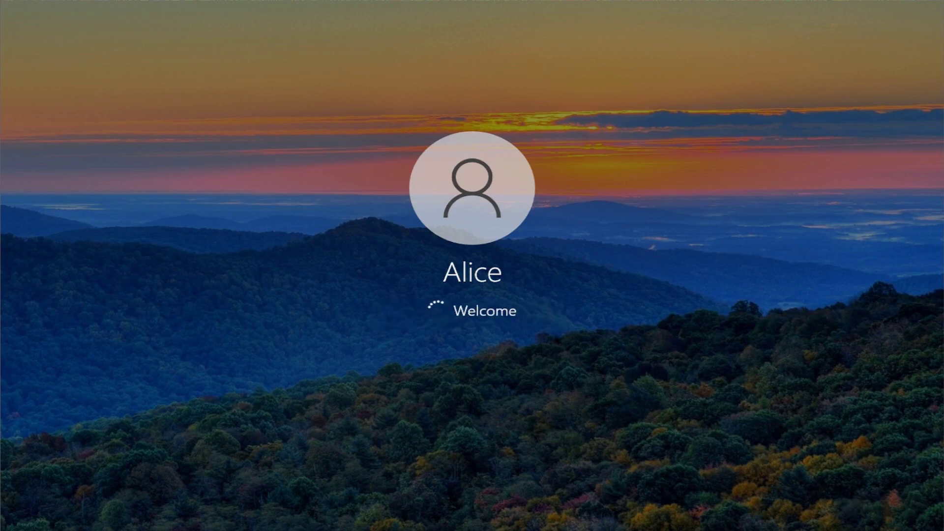